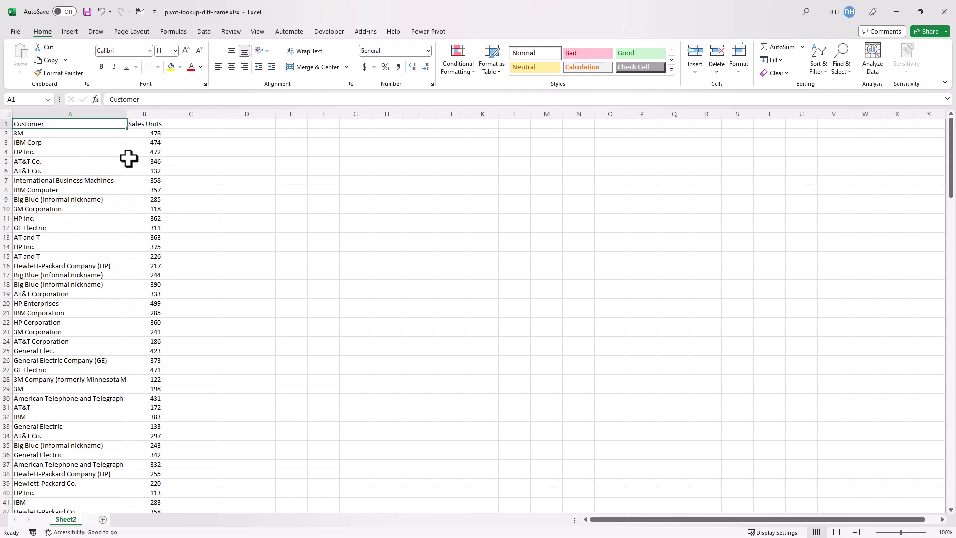
- Insert an empty PivotTable from the sales data at F1 on the existing worksheet
left_click(69, 32)
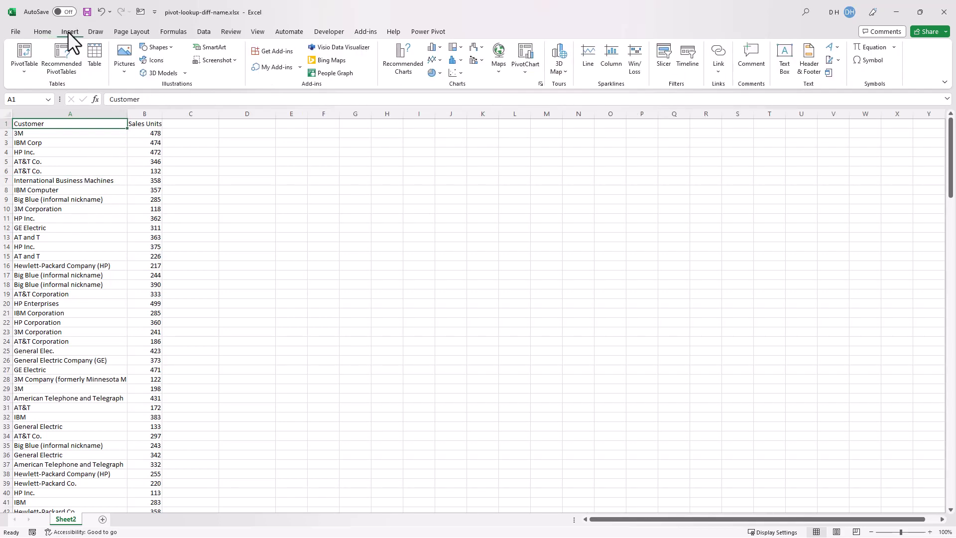
left_click(26, 49)
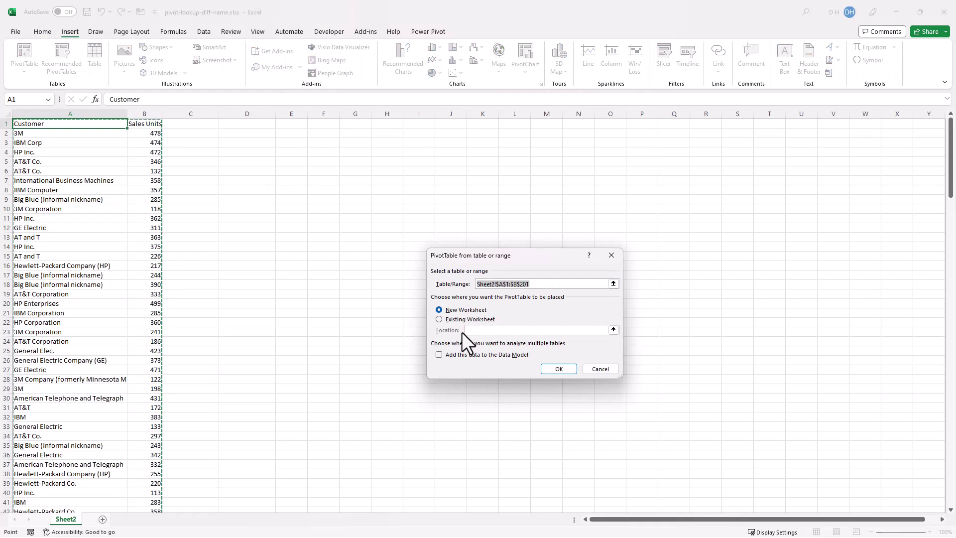
left_click(439, 318)
left_click(328, 123)
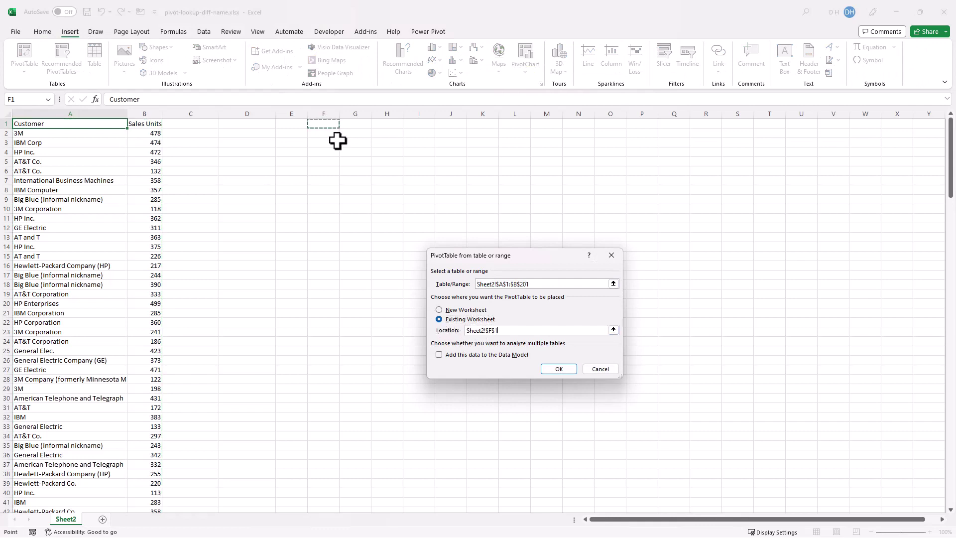
left_click(553, 368)
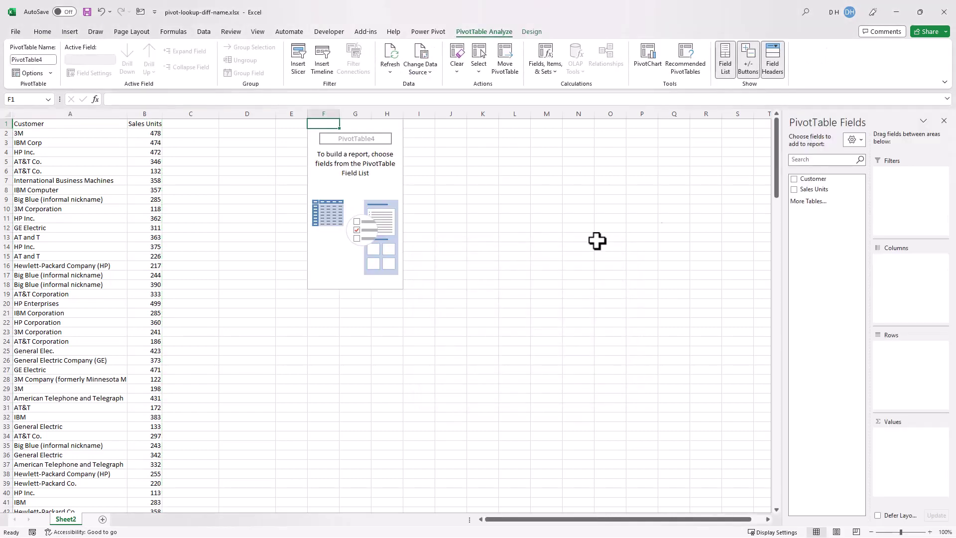
- Count rows per customer name variant with Customer in Rows and Values, then inspect the AT&T rows
left_click_drag(812, 179, 912, 391)
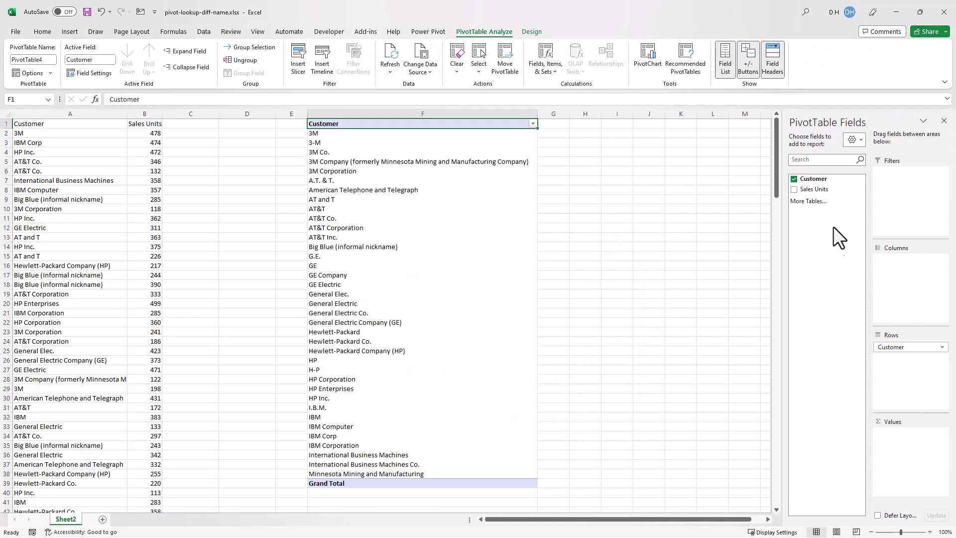
left_click_drag(818, 181, 902, 476)
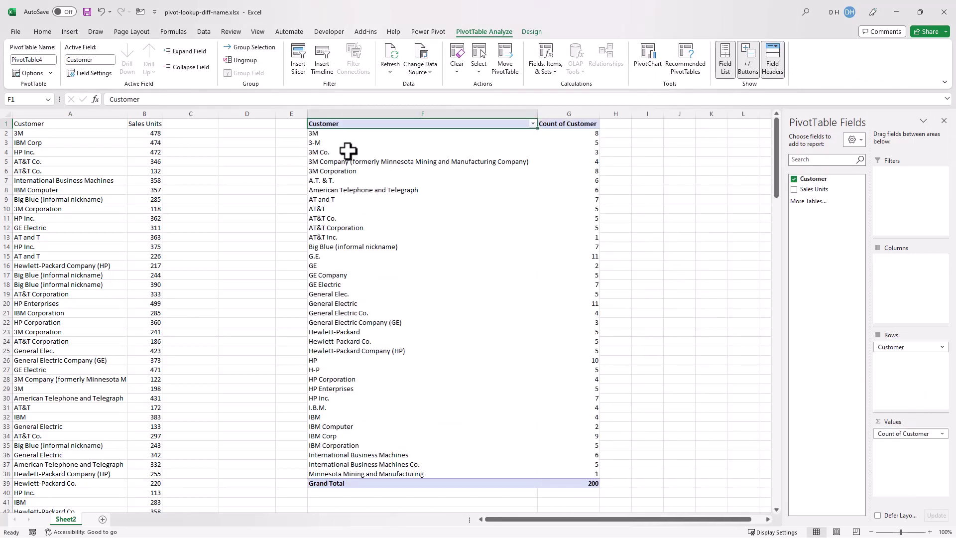
left_click(334, 180)
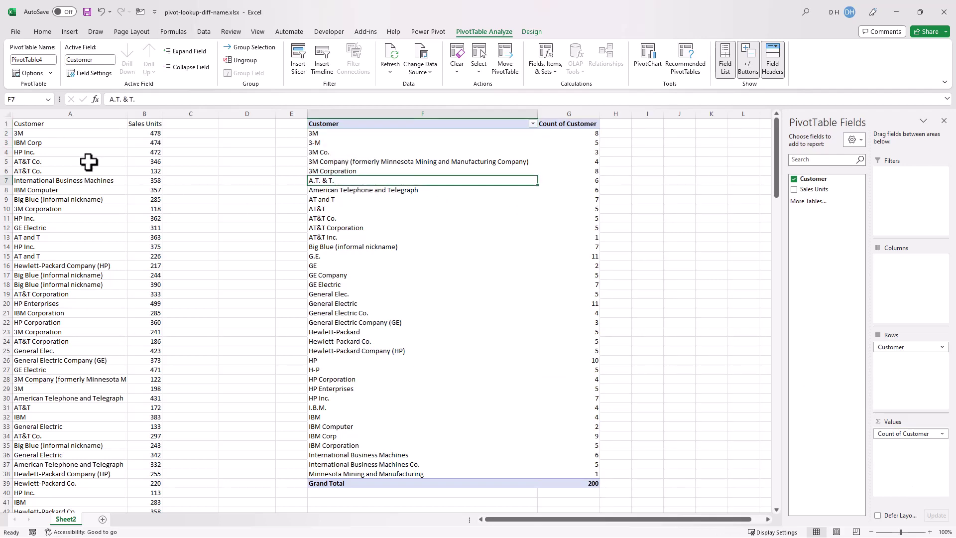
left_click_drag(89, 161, 91, 171)
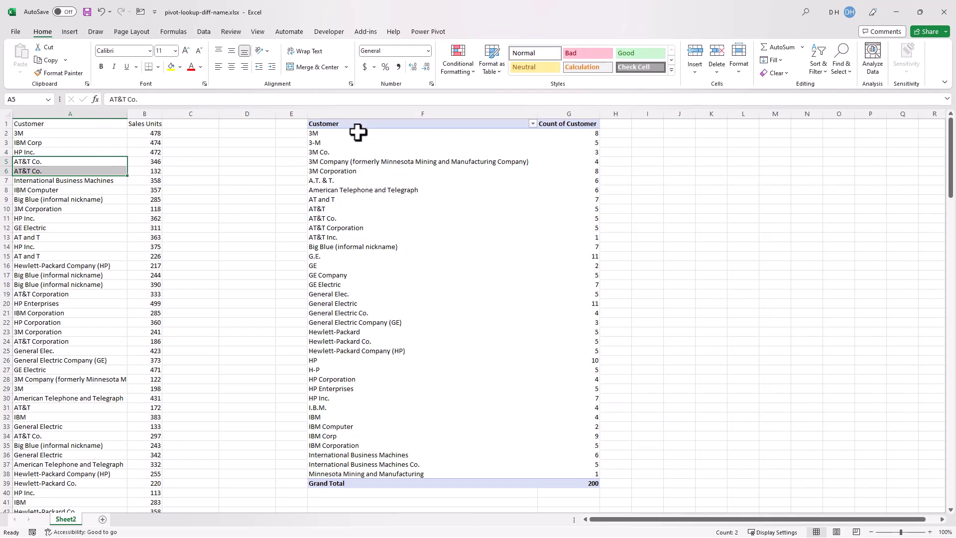
- Copy pivot range F1:G38 and paste it as values only onto a new sheet
left_click_drag(476, 131, 573, 124)
left_click_drag(584, 472, 583, 472)
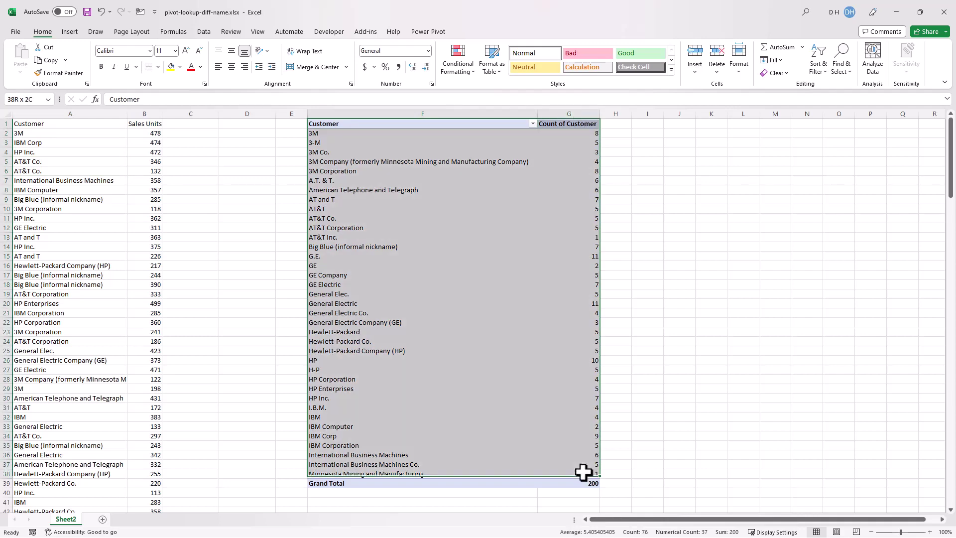
key("ctrl+c")
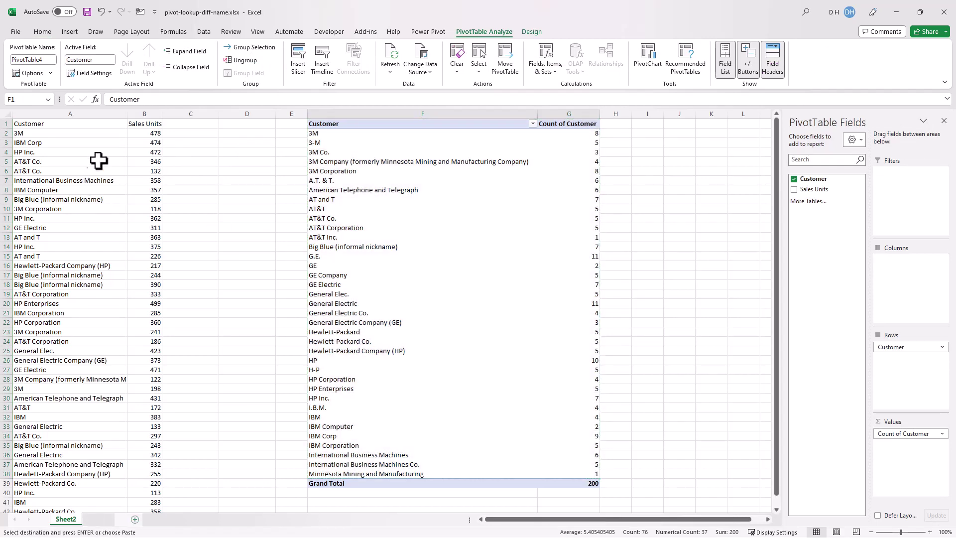
key("shift+F11")
left_click(20, 72)
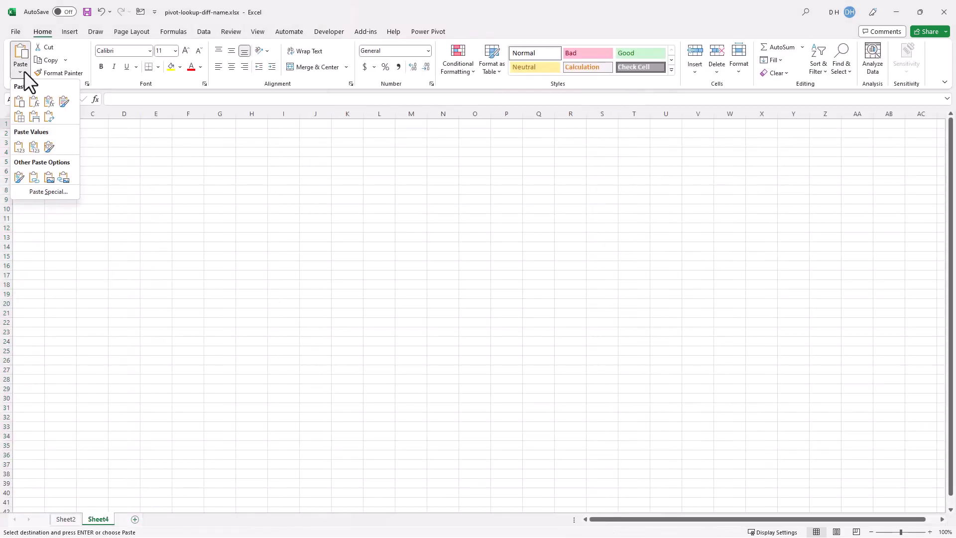
left_click(19, 148)
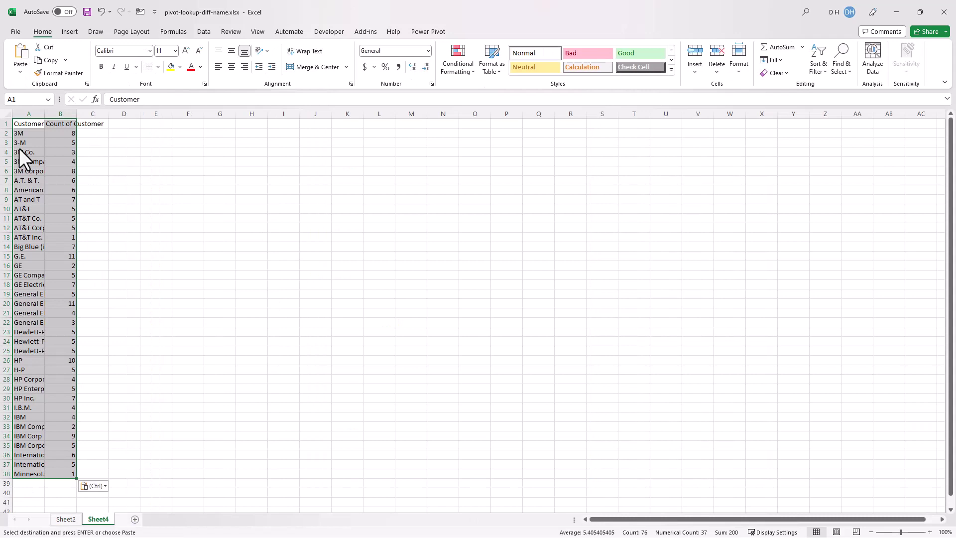
- Autofit columns A and B to their contents
left_click_drag(35, 110, 66, 115)
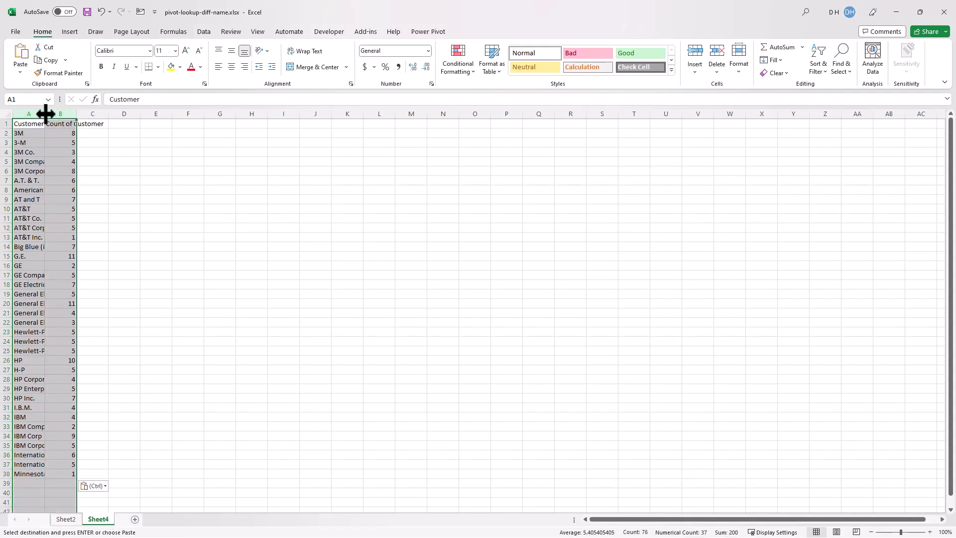
double_click(45, 114)
left_click(373, 152)
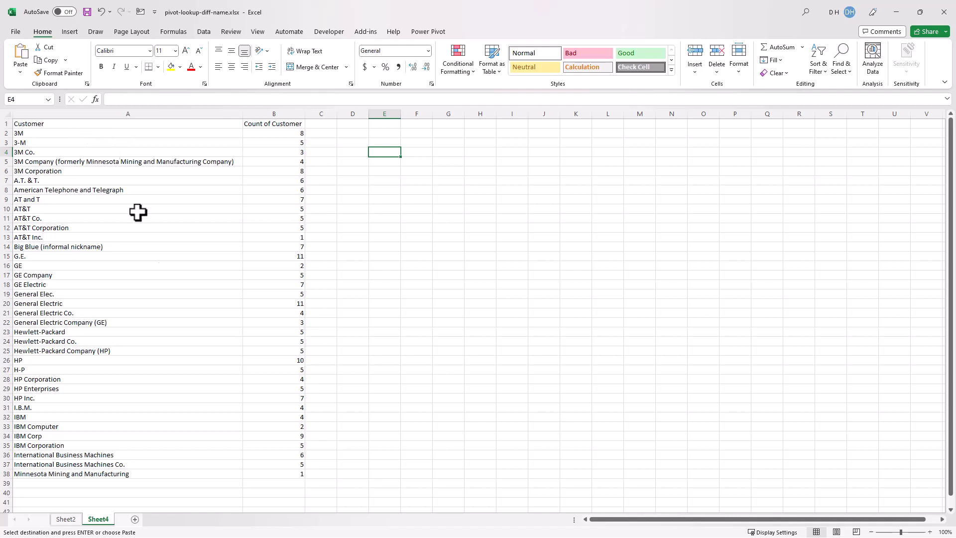
- Sort the pasted list by Customer from A to Z
left_click(116, 237)
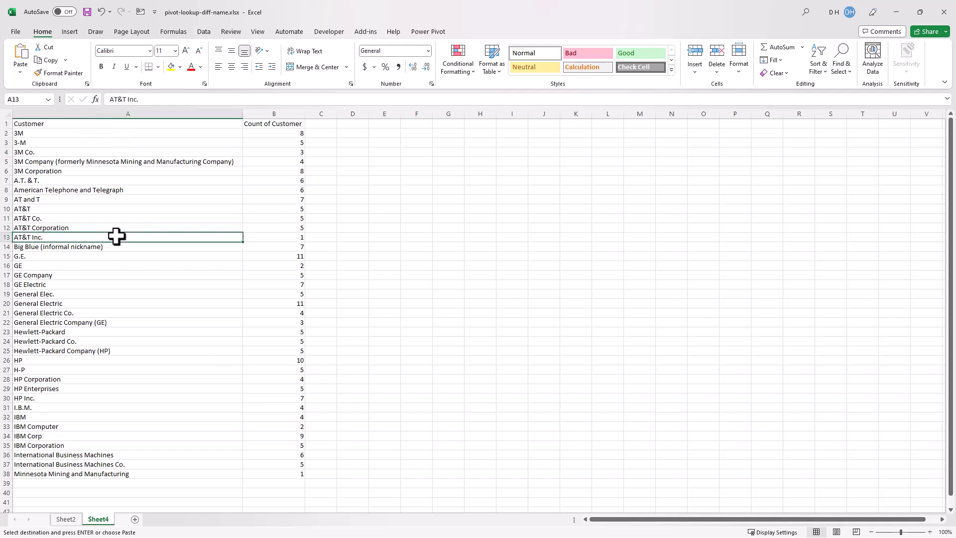
key("alt+d")
key("s")
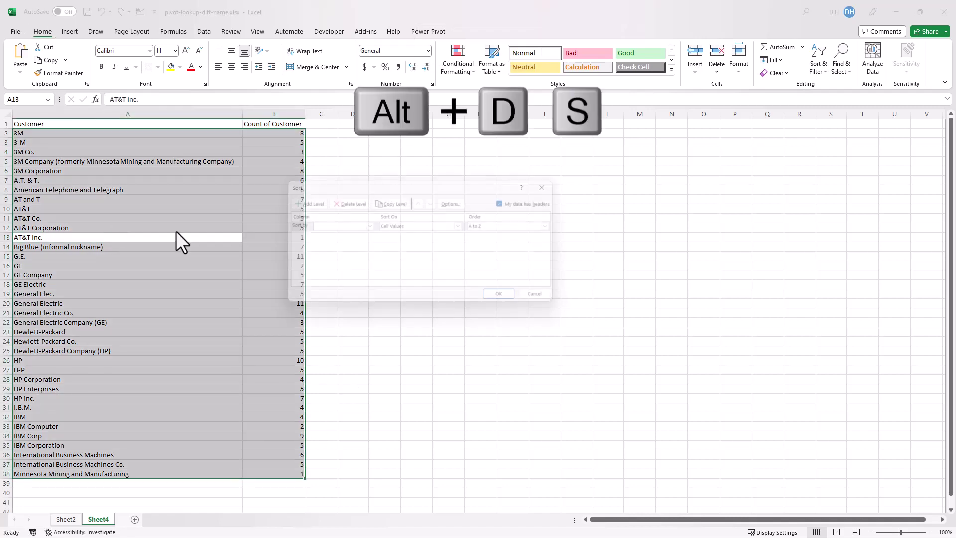
left_click(364, 224)
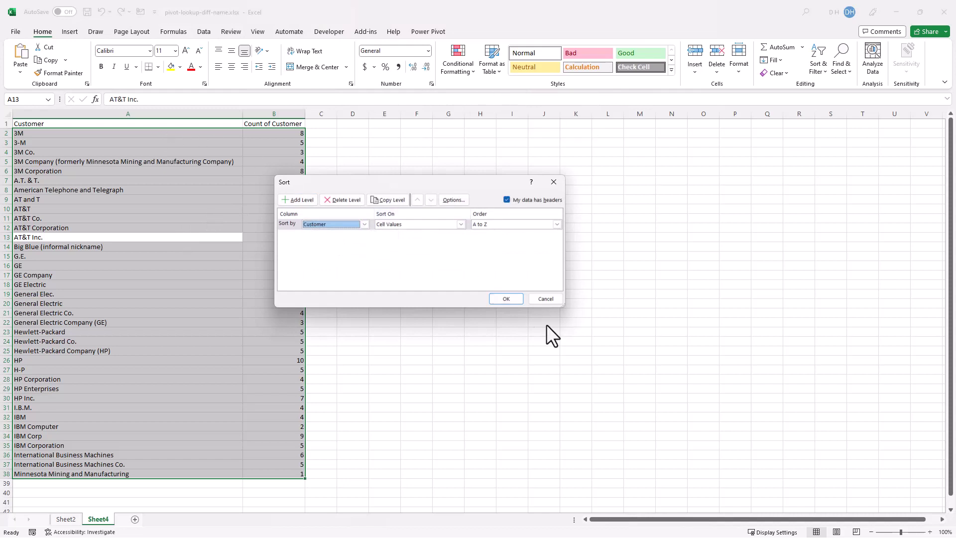
left_click(506, 298)
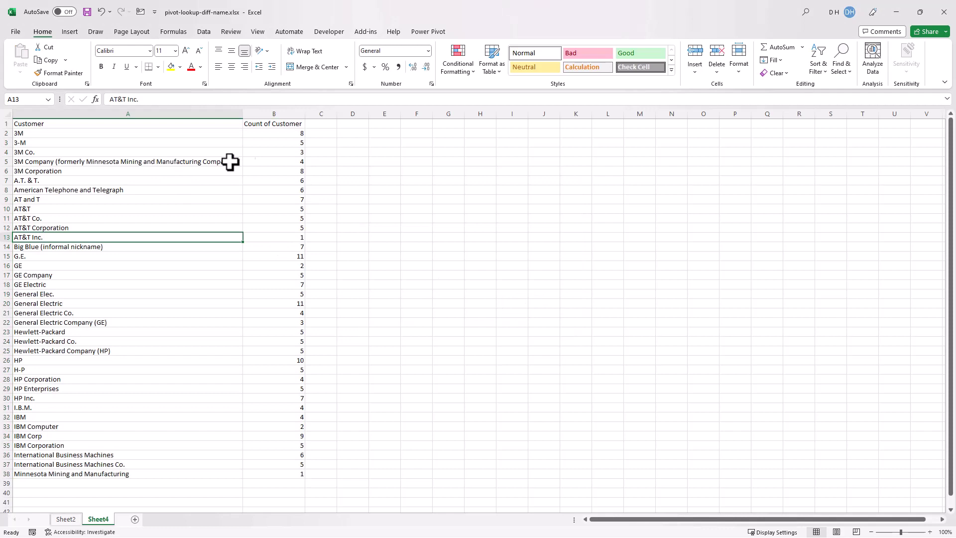
- Review the 3M and A.T. & T. entries, then add the heading Customer2 in C1
left_click(128, 134)
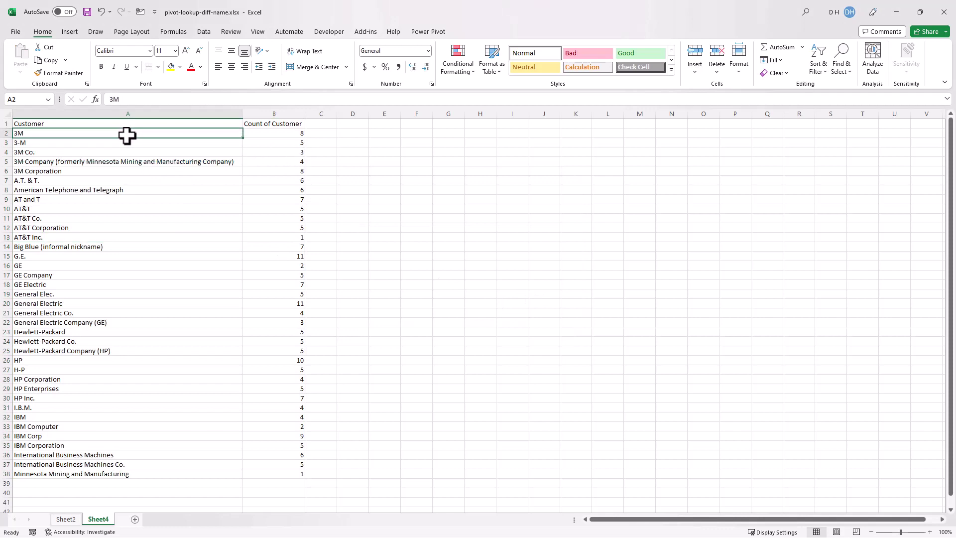
left_click(118, 183)
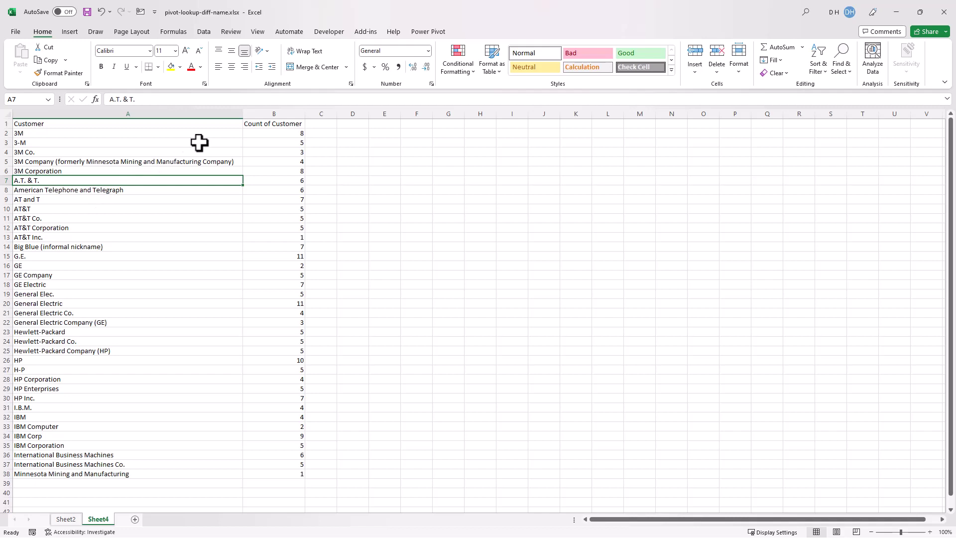
left_click(320, 123)
type("Customer")
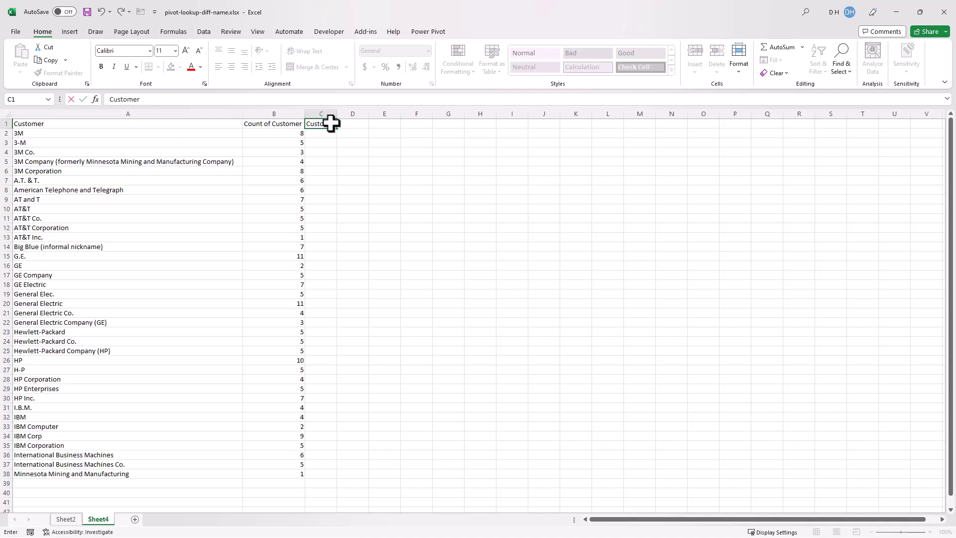
key("Return")
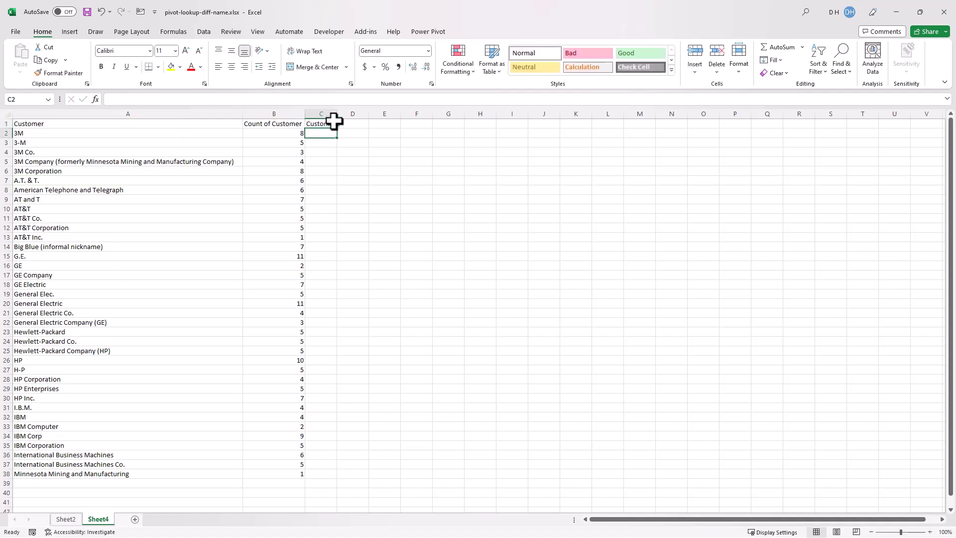
- Copy 3M into C2 as the standard name for the 3M variants
left_click_drag(179, 133, 178, 171)
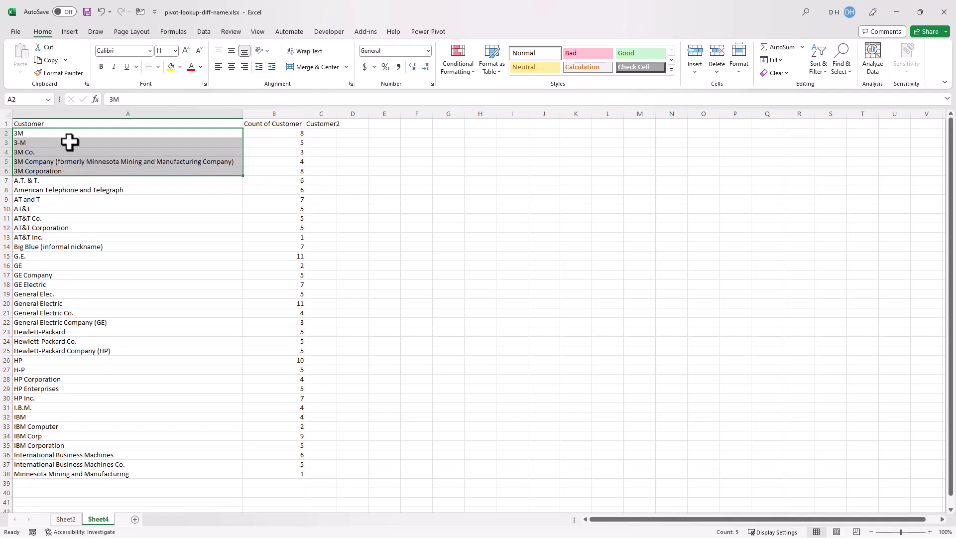
left_click(95, 131)
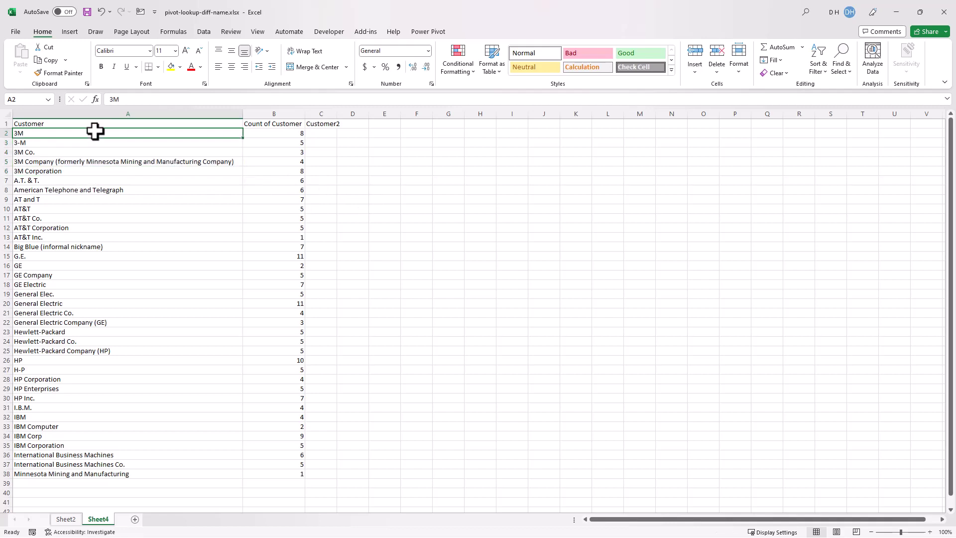
key("ctrl+c")
left_click(316, 133)
key("ctrl+v")
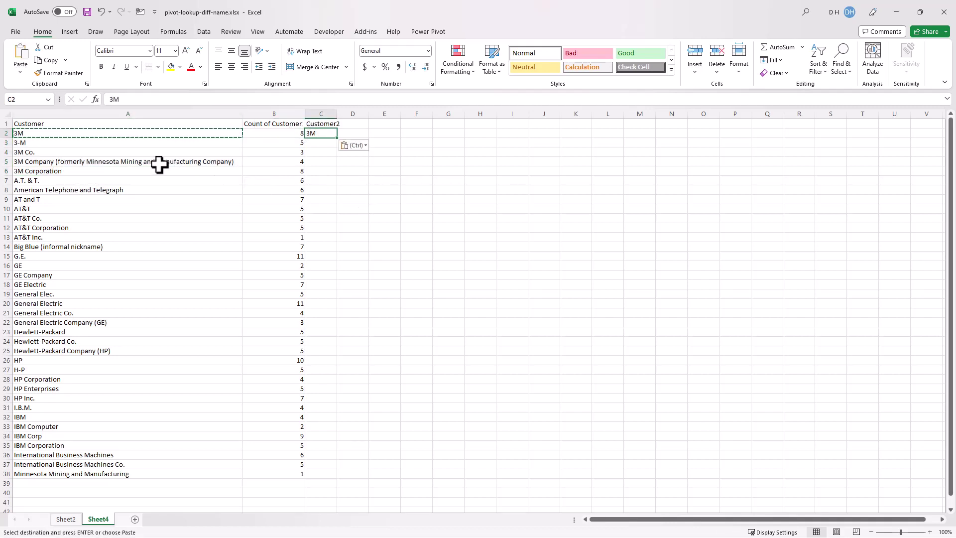
- Copy AT and T into C9 as the standard AT&T name
left_click_drag(70, 182, 271, 239)
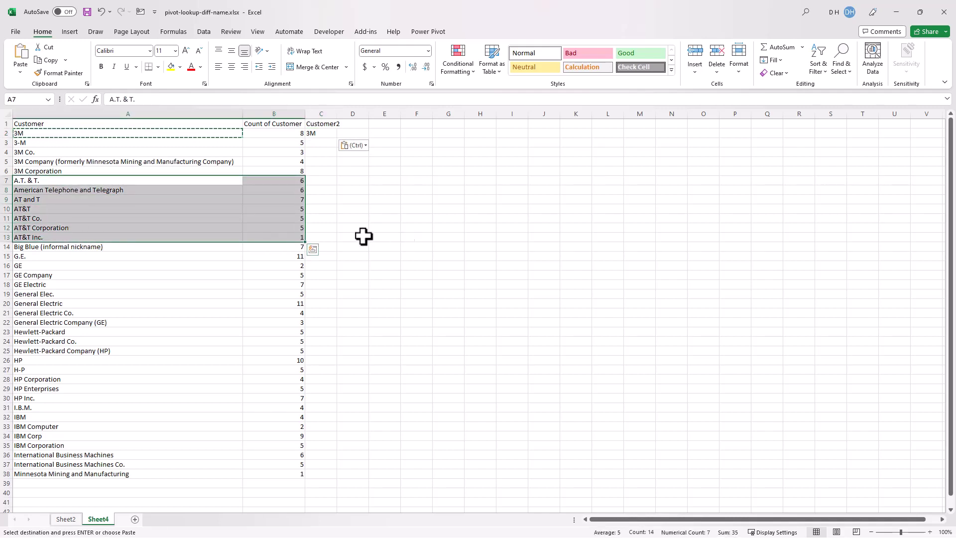
left_click(99, 201)
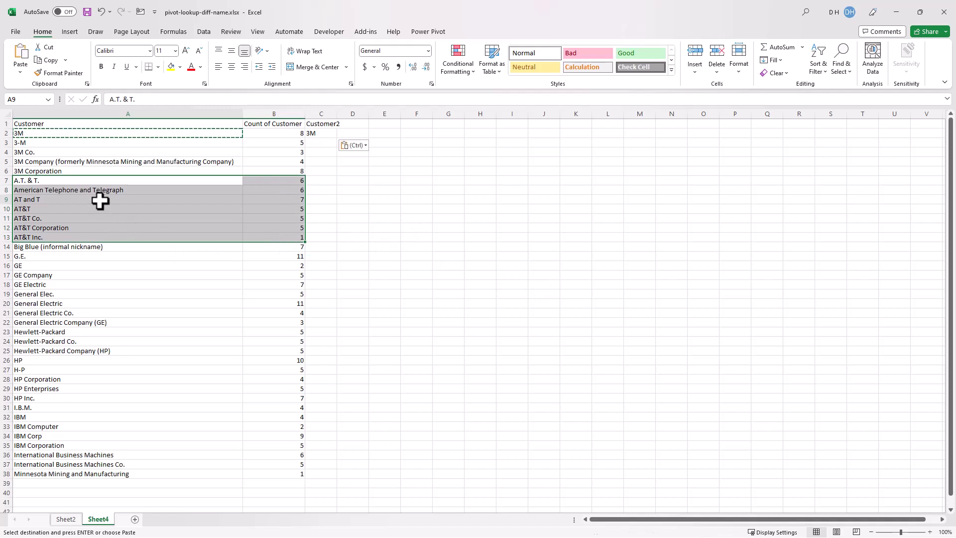
key("ctrl+c")
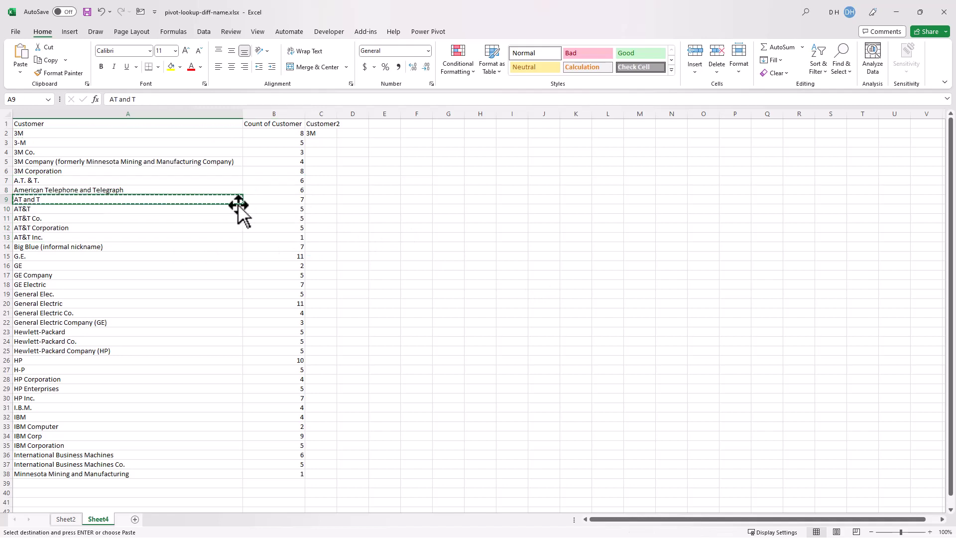
left_click(324, 200)
key("ctrl+v")
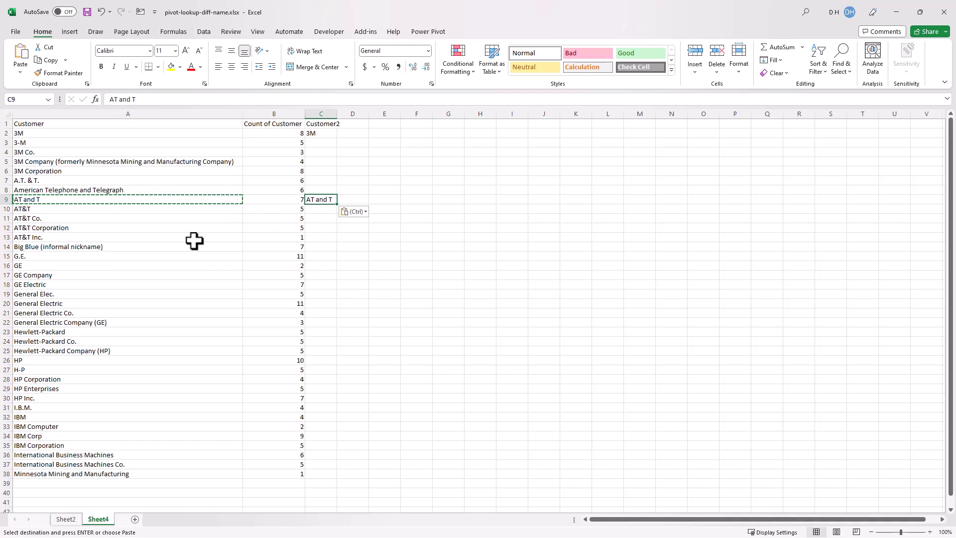
- Copy General Electric into C20 and HP into C26 as standard names
left_click_drag(167, 247, 277, 248)
left_click(163, 302)
key("ctrl+c")
left_click(321, 301)
key("ctrl+v")
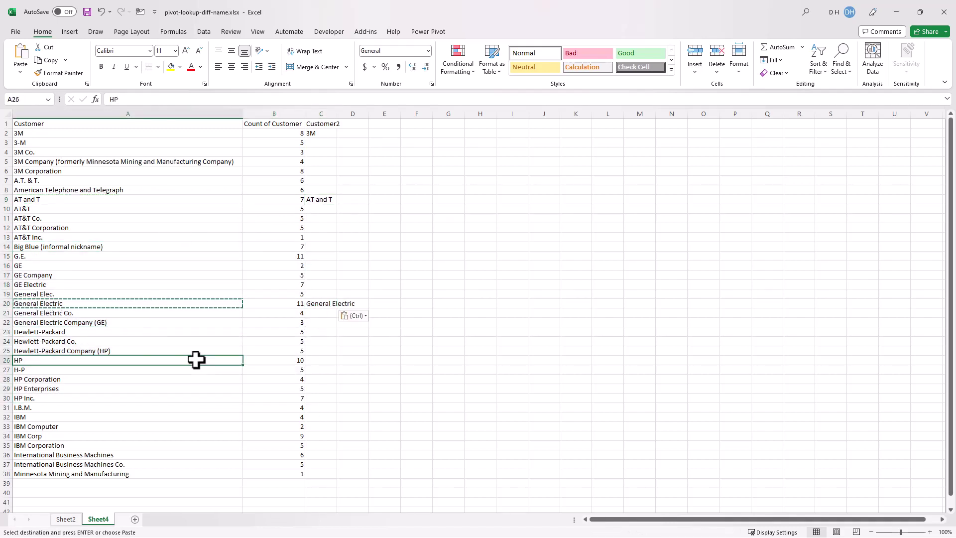
key("ctrl+c")
left_click(319, 360)
key("ctrl+v")
- Copy IBM Corp into C34 and Minnesota Mining and Manufacturing into C38
left_click_drag(209, 407, 214, 445)
left_click(213, 436)
key("ctrl+c")
left_click(319, 435)
key("ctrl+v")
key("ctrl+c")
left_click(319, 473)
key("ctrl+v")
left_click(576, 454)
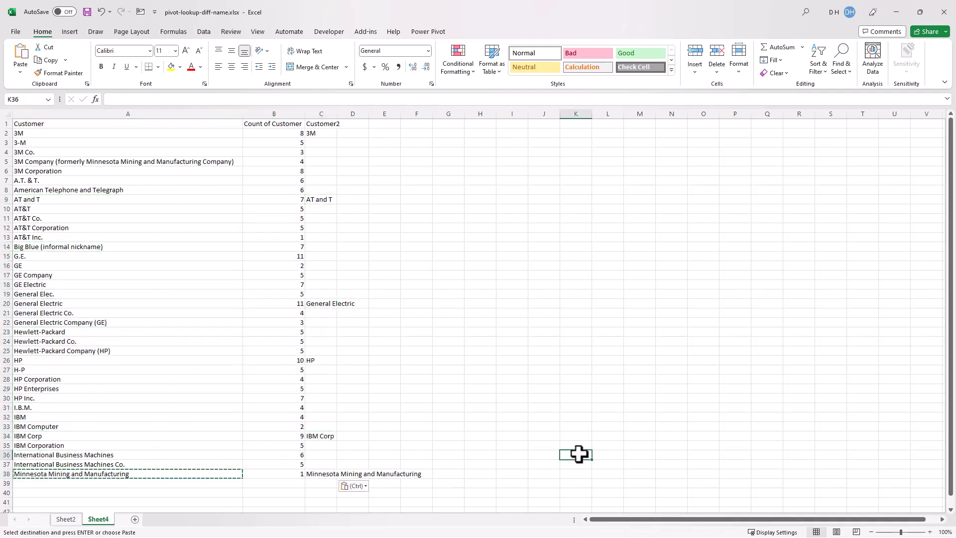
- Move the Big Blue (informal nickname) row from row 14 to row 32, shifting cells down
left_click_drag(90, 248, 308, 247)
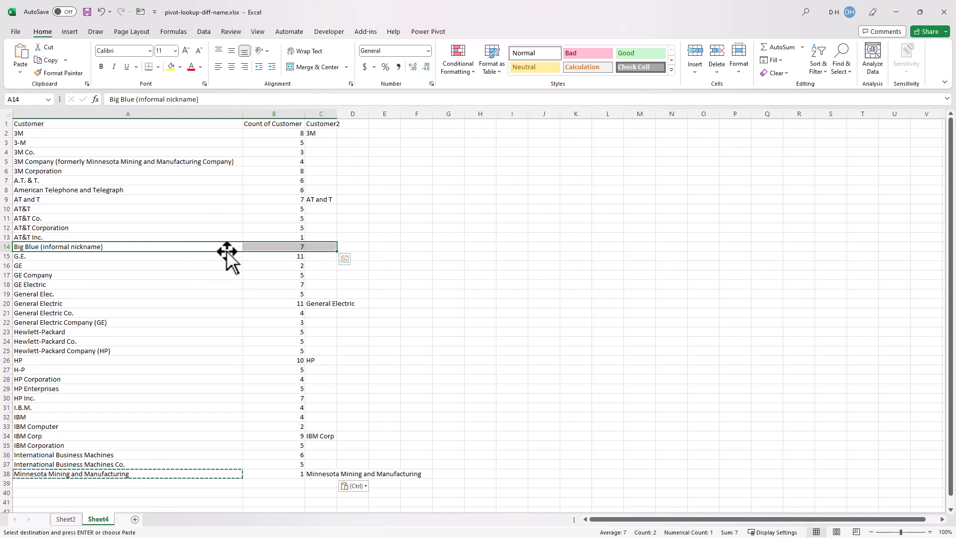
left_click_drag(226, 250, 226, 428)
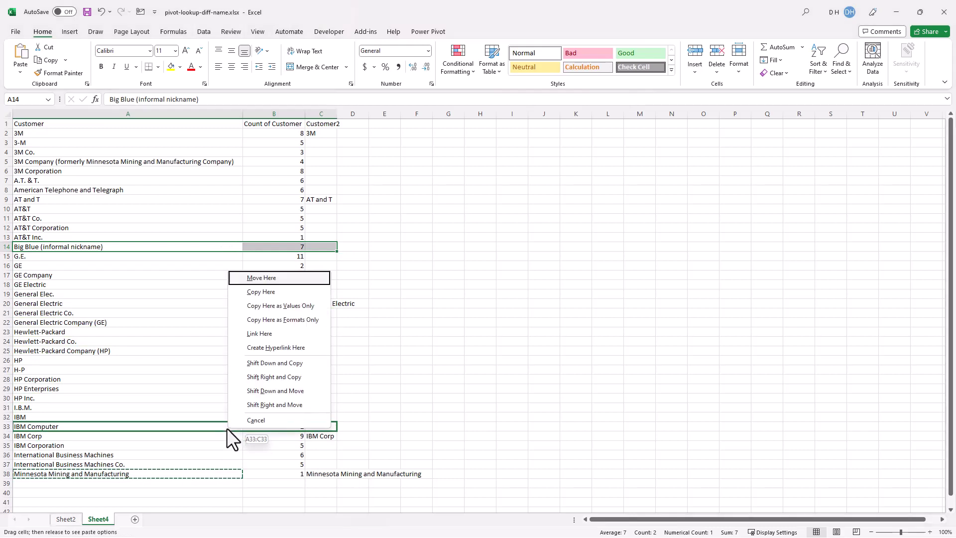
left_click(299, 391)
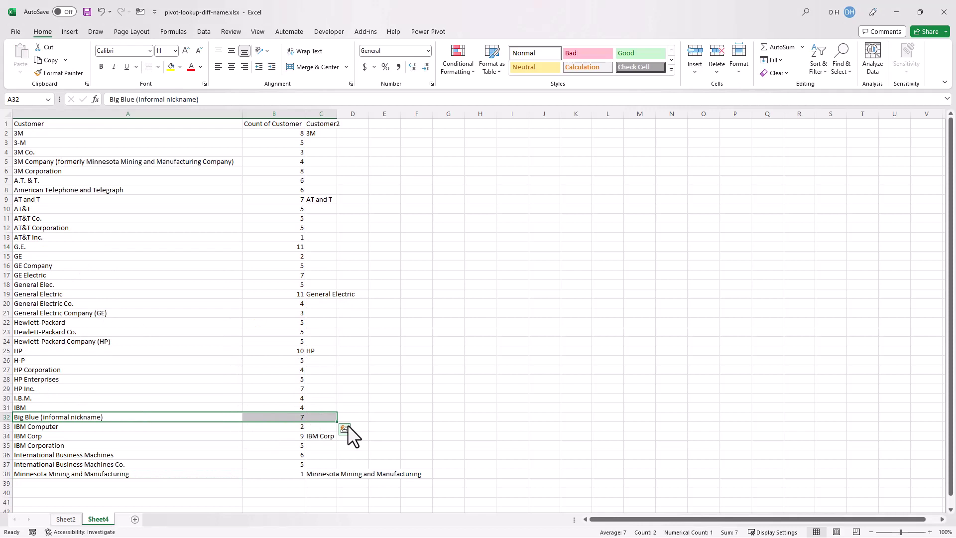
- Fill 3M into Customer2 rows 3–6 and AT and T into rows 7–13
left_click(322, 133)
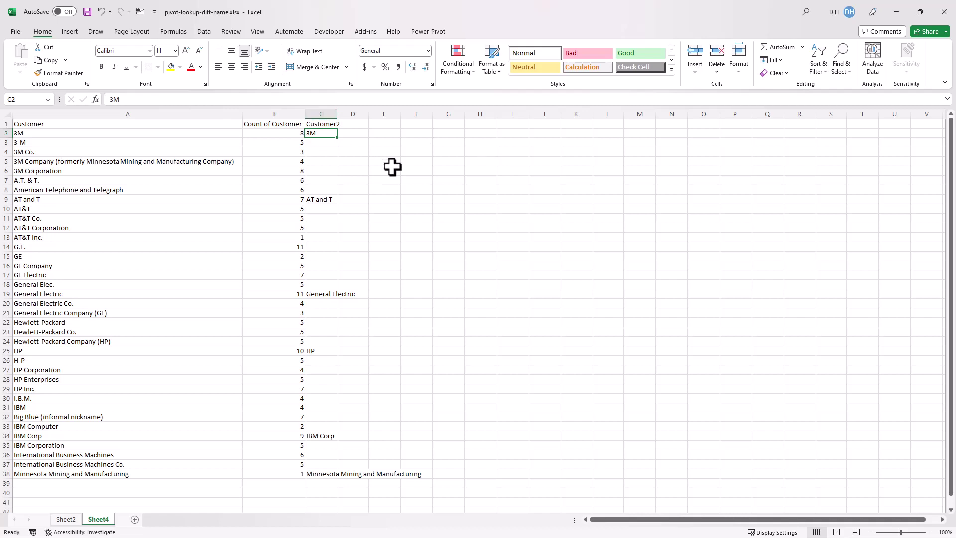
key("ctrl+c")
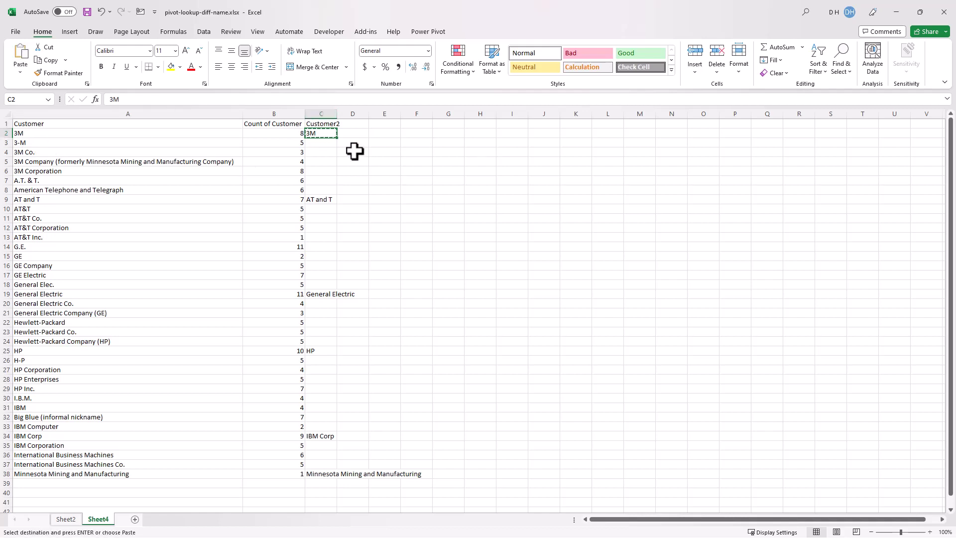
left_click_drag(323, 143, 326, 171)
key("ctrl+v")
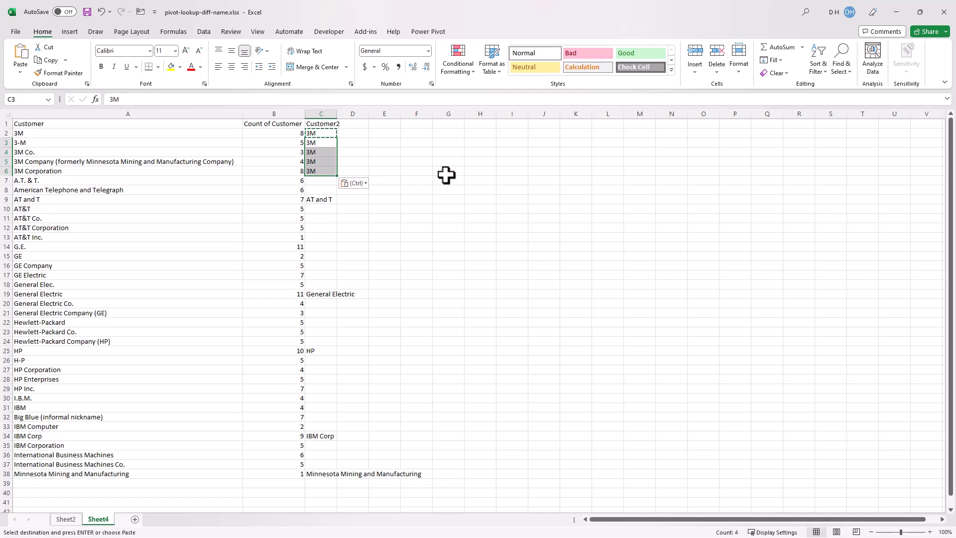
left_click(321, 199)
key("ctrl+c")
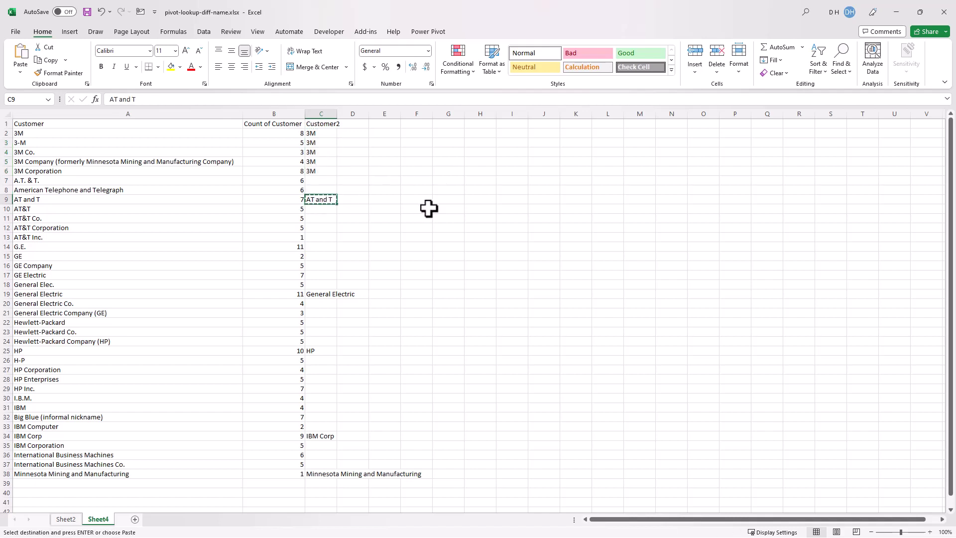
left_click_drag(321, 180, 326, 236)
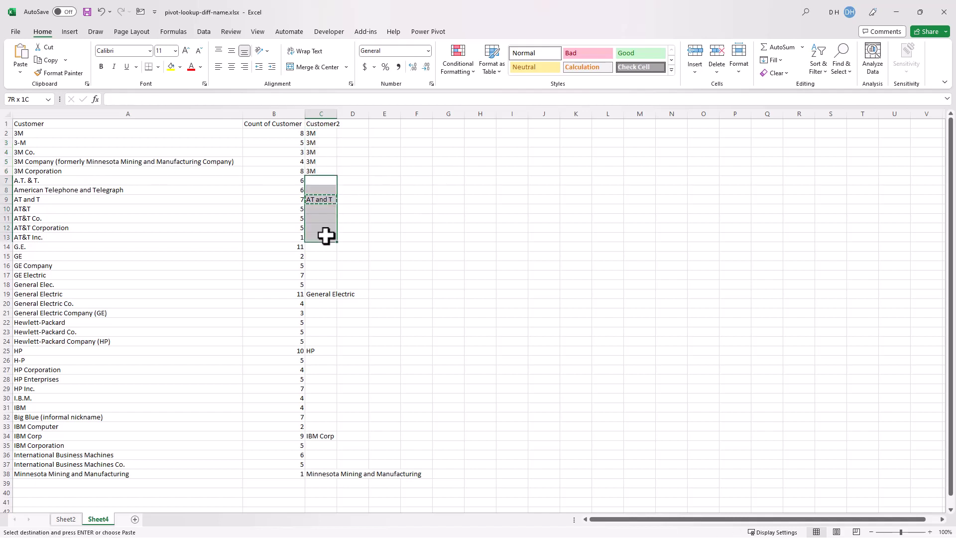
key("ctrl+v")
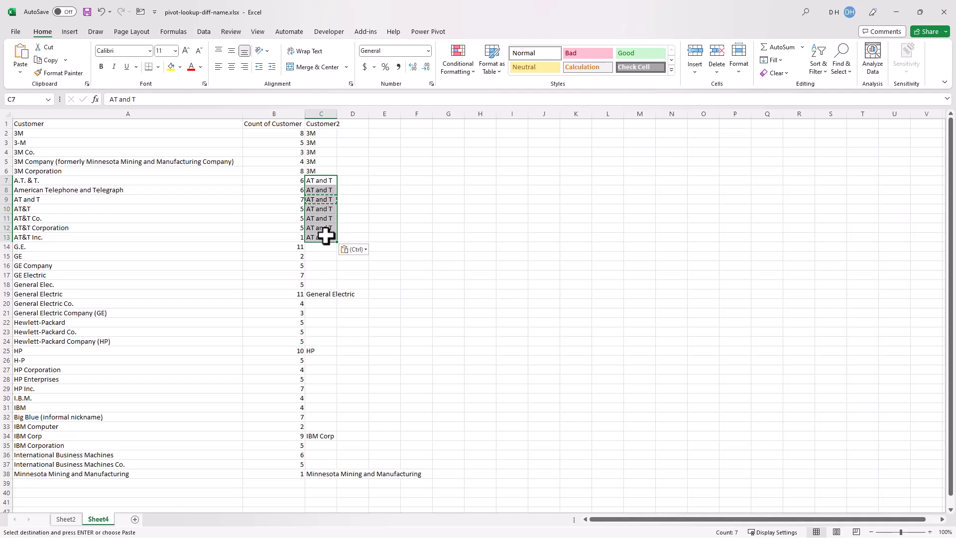
- Fill General Electric into rows 14–21, HP into 22–29, and IBM Corp into 30–37
left_click(321, 293)
key("ctrl+c")
left_click_drag(321, 246, 321, 464)
key("ctrl+v")
left_click(321, 351)
key("ctrl+c")
key("ctrl+v")
left_click(321, 435)
key("ctrl+c")
key("ctrl+v")
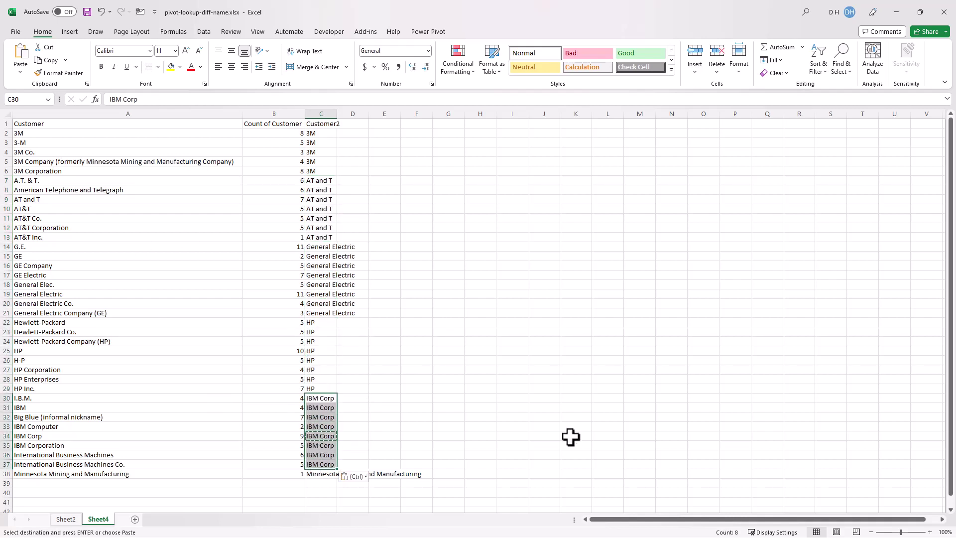
left_click(569, 438)
left_click(489, 324)
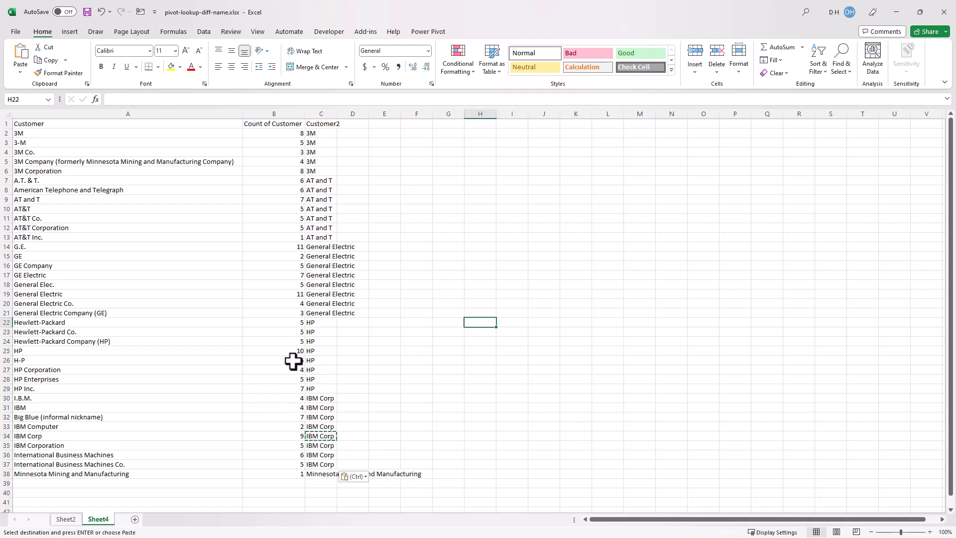
- Delete column B (Count of Customer) and autofit the Customer2 column now in B
left_click(277, 113)
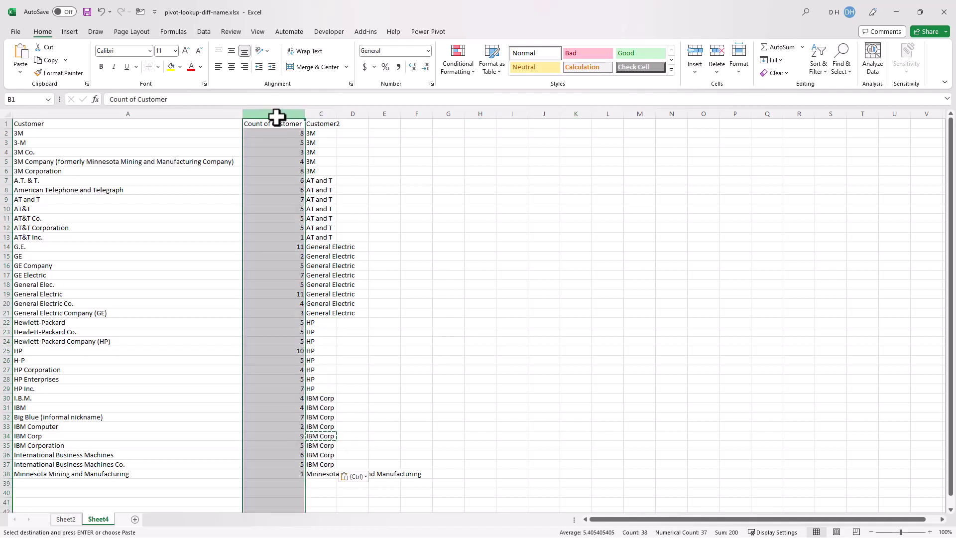
right_click(277, 115)
left_click(333, 228)
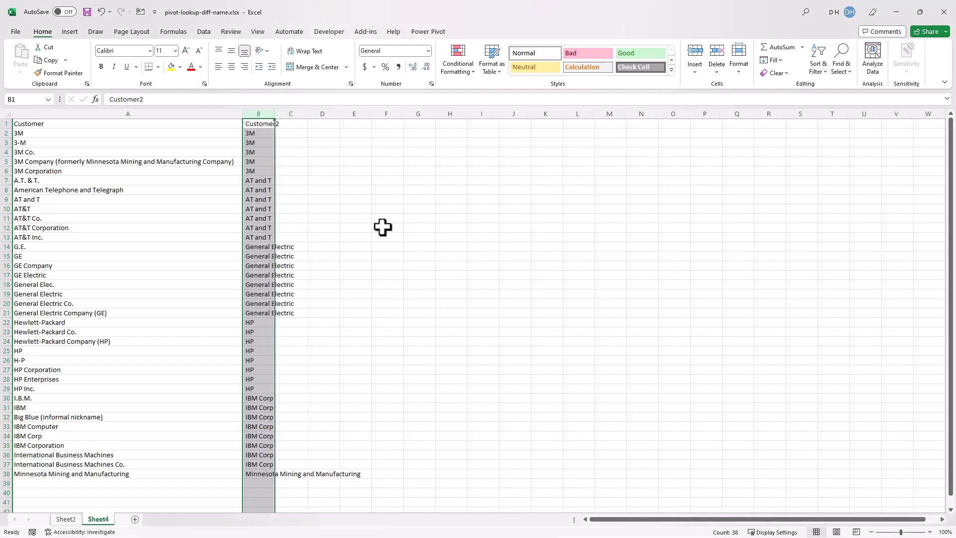
double_click(275, 114)
left_click(506, 216)
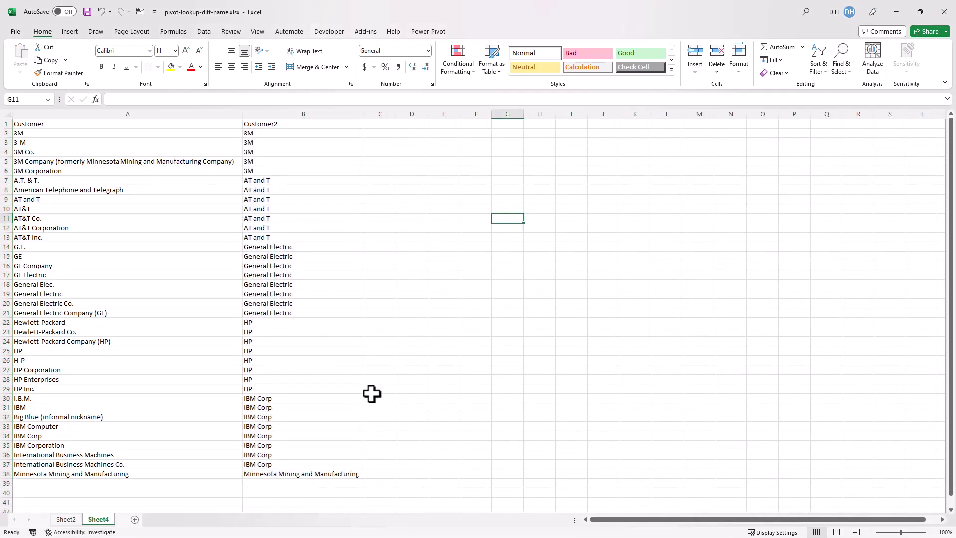
- On Sheet2, add a Customer2 header in C1
left_click(66, 519)
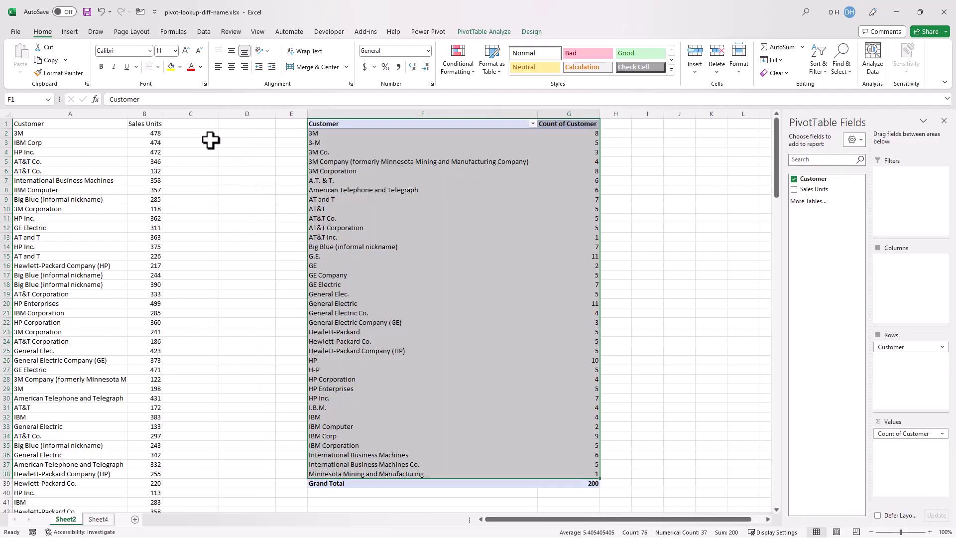
left_click(197, 127)
type("Cy")
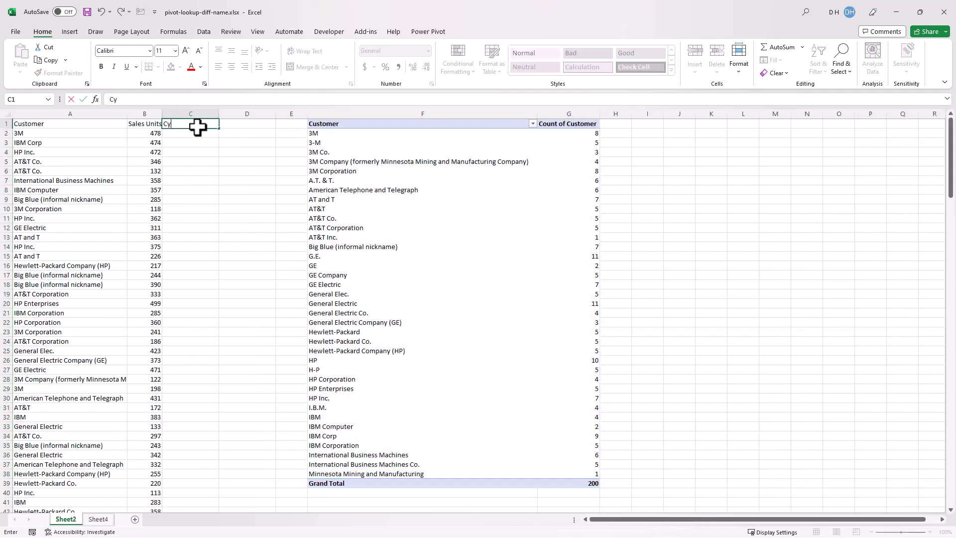
type("stomer2")
key("Return")
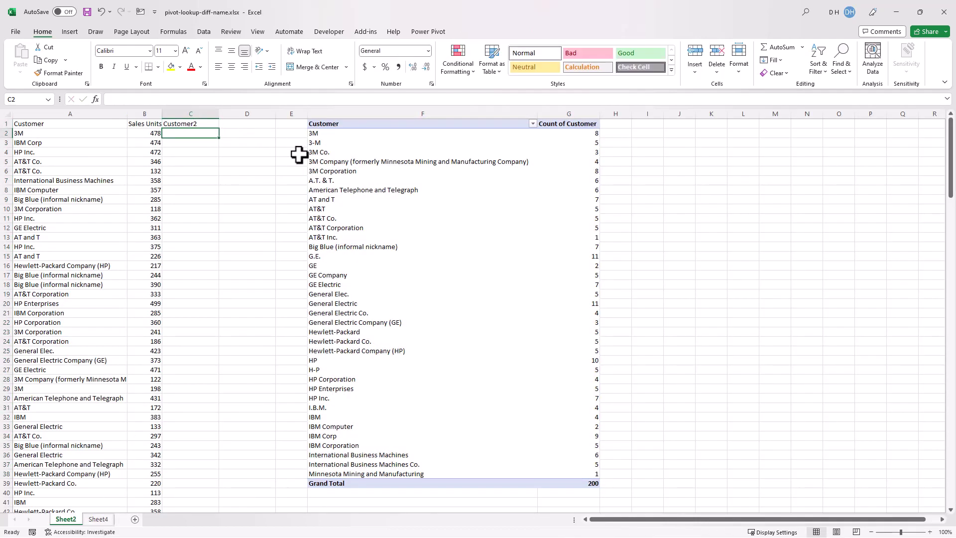
- Enter =XLOOKUP(A2,Sheet4!$A$2:$A$38,Sheet4!$B$2:$B$38) in C2 and fill it down the column
type("=")
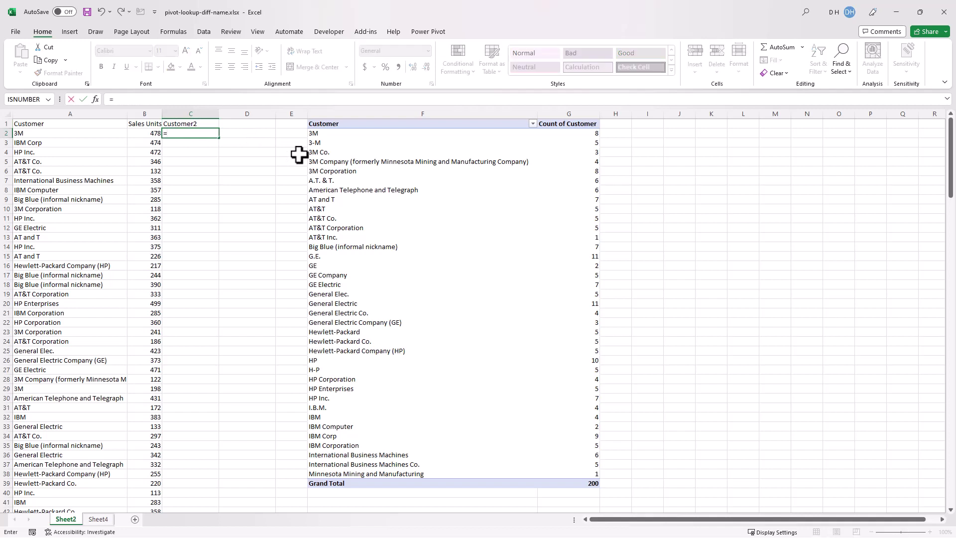
type("xlo")
key("Tab")
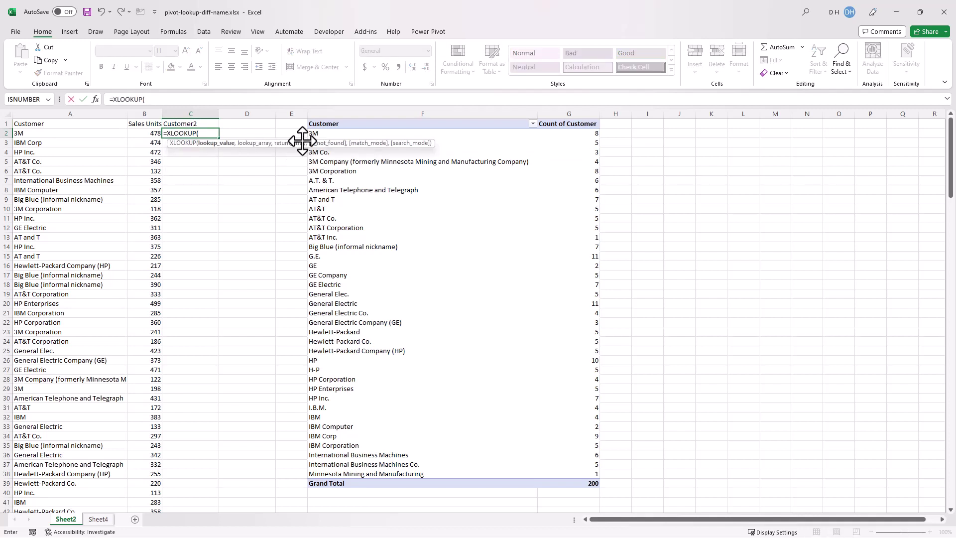
left_click(58, 132)
type(",")
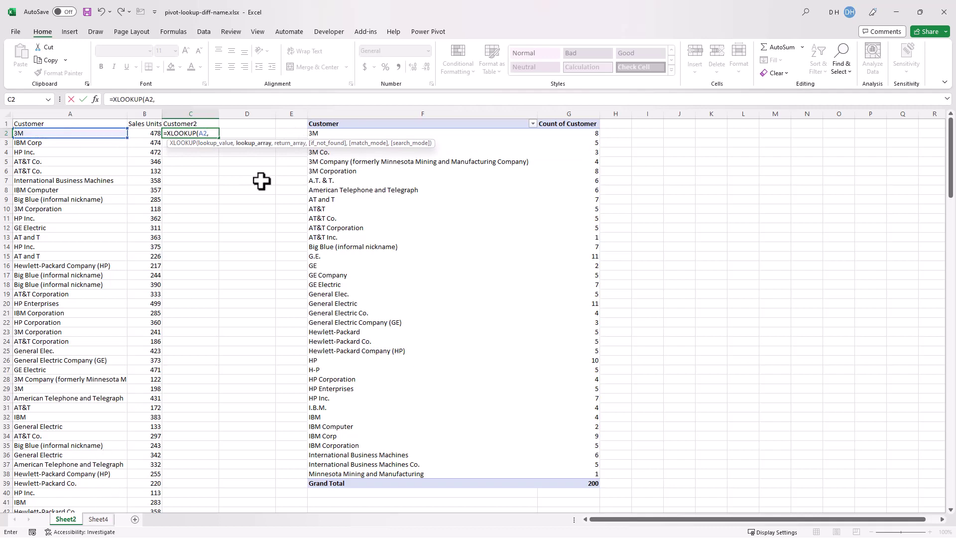
left_click(98, 518)
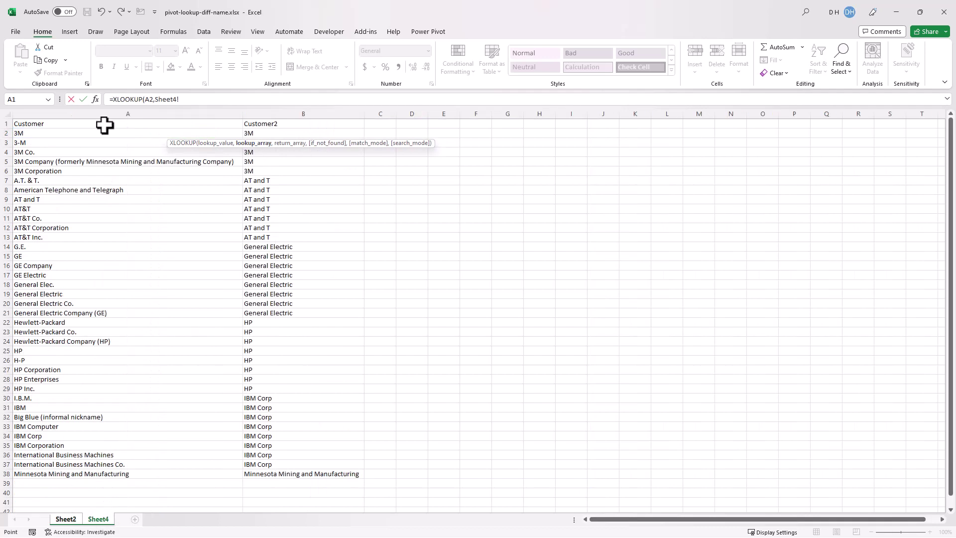
left_click_drag(100, 138, 120, 471)
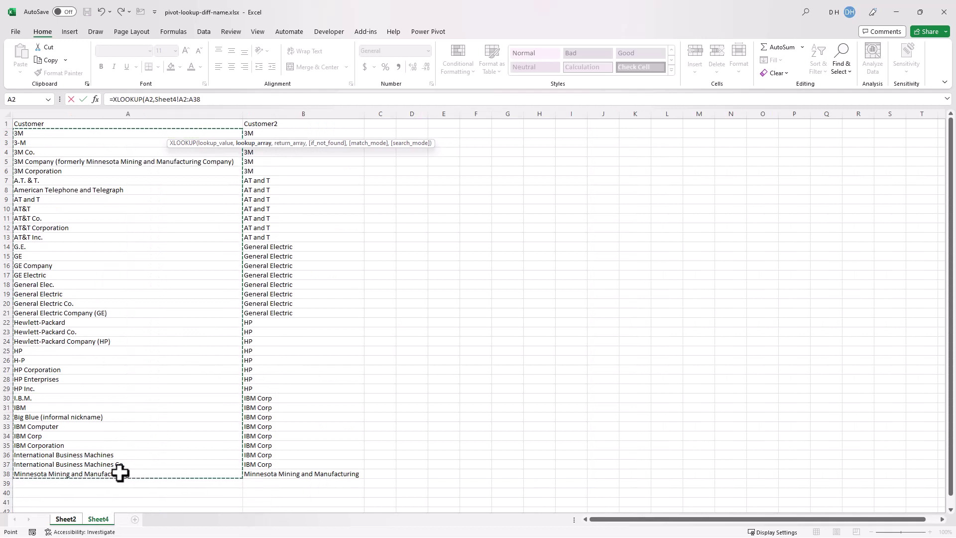
key("F4")
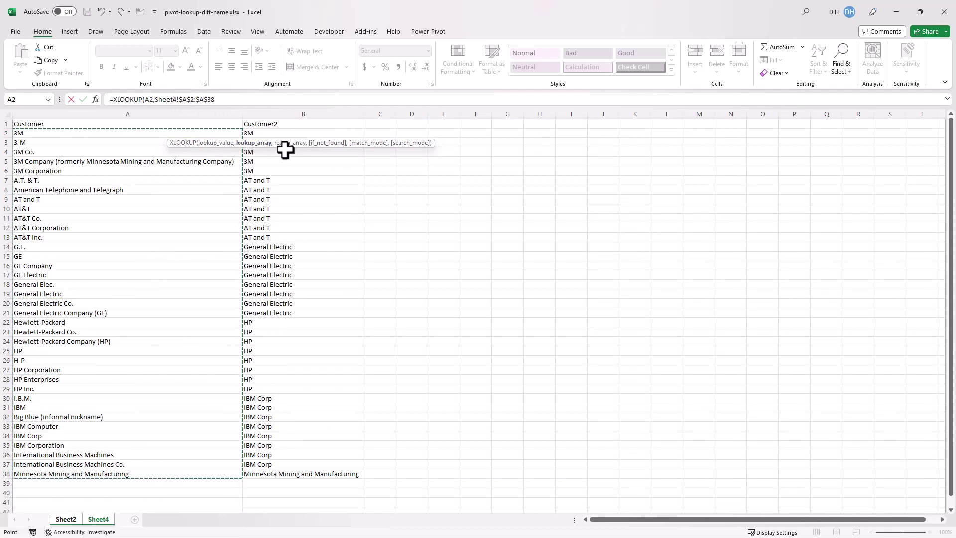
type(",")
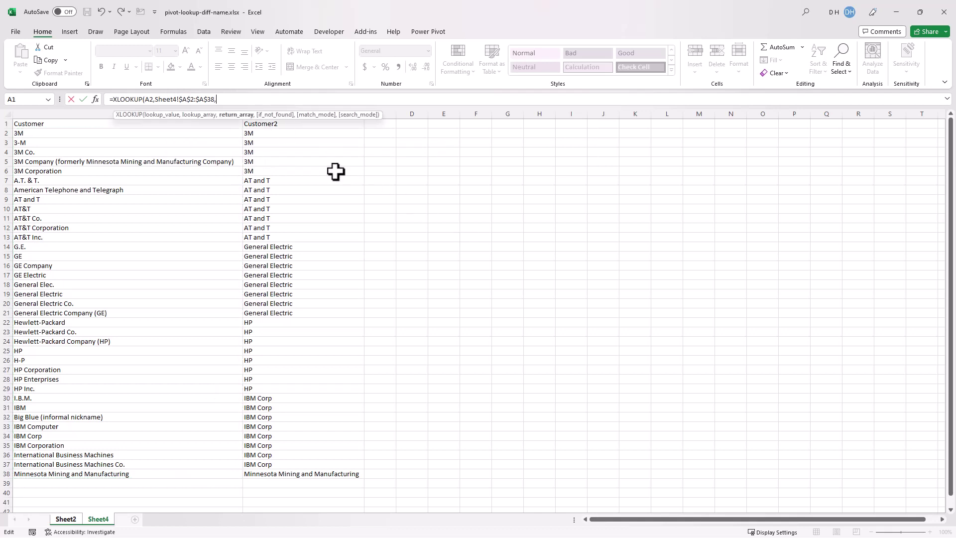
left_click_drag(323, 132, 335, 473)
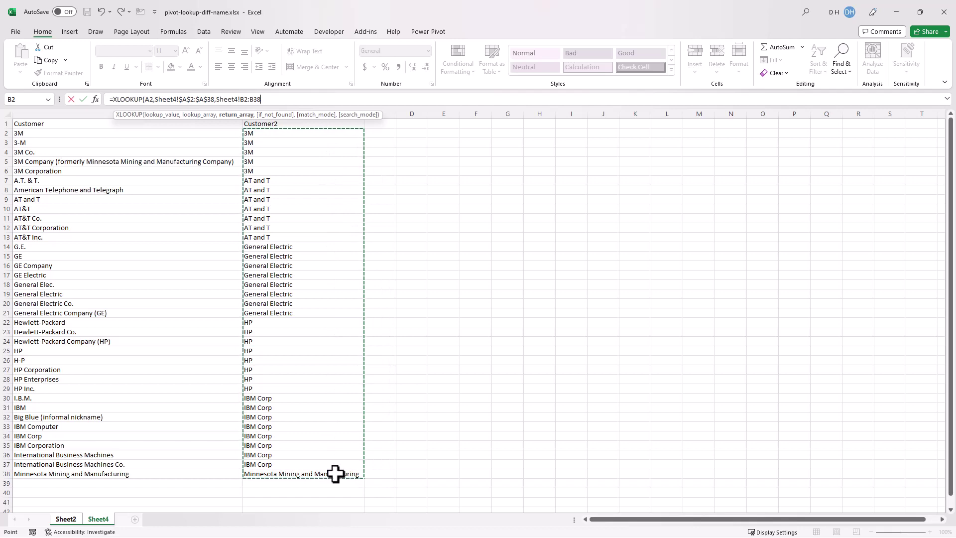
key("F4")
type(")")
key("Return")
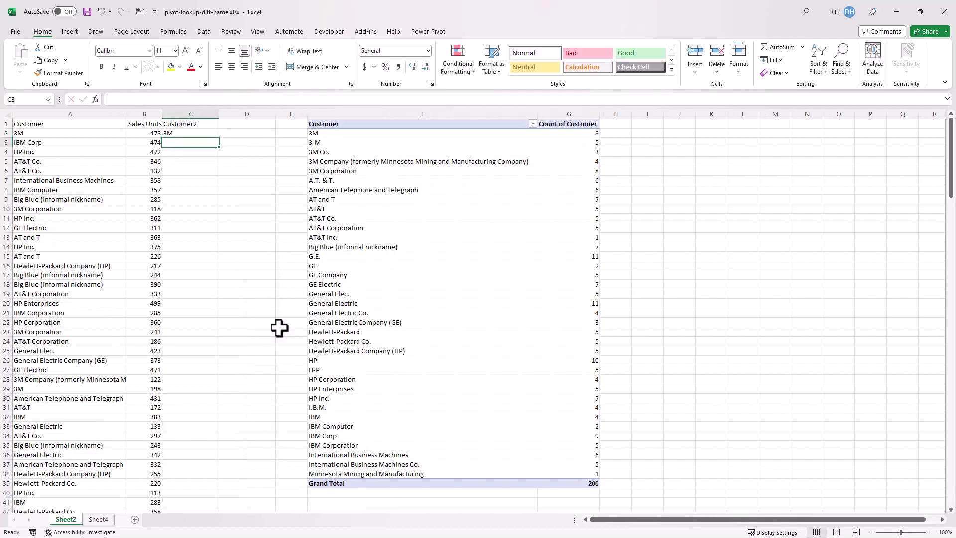
left_click(204, 133)
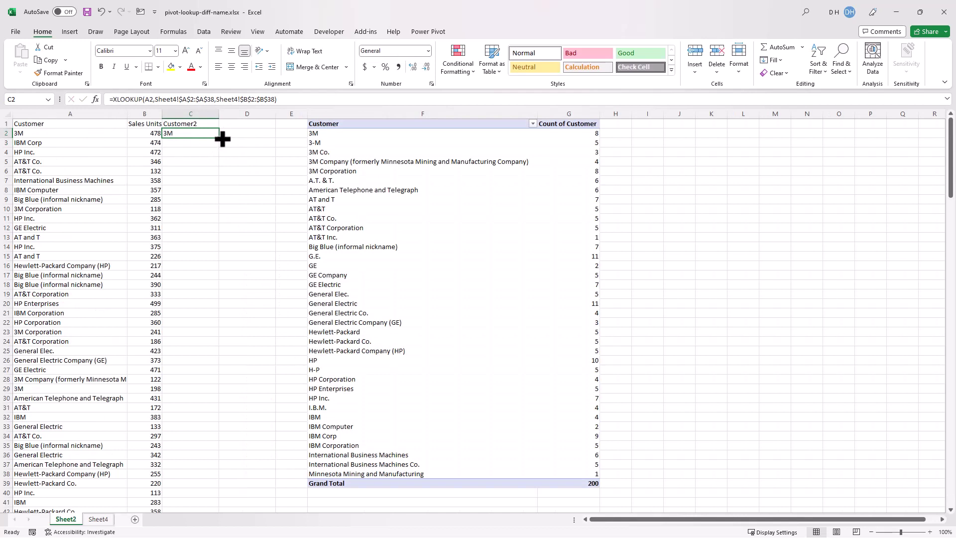
double_click(220, 138)
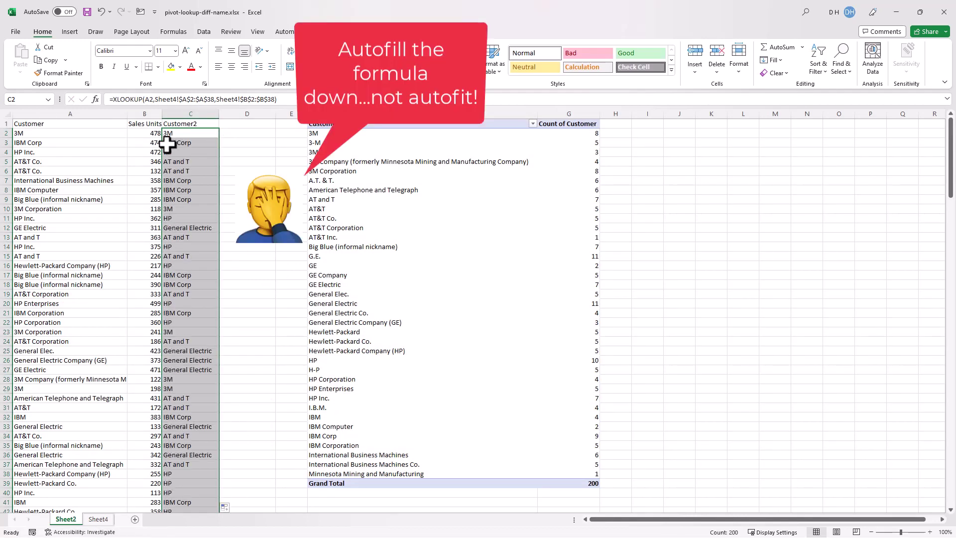
- Change the pivot's source range end from $B$201 to $C$201 to include column C
left_click(184, 164)
left_click(424, 123)
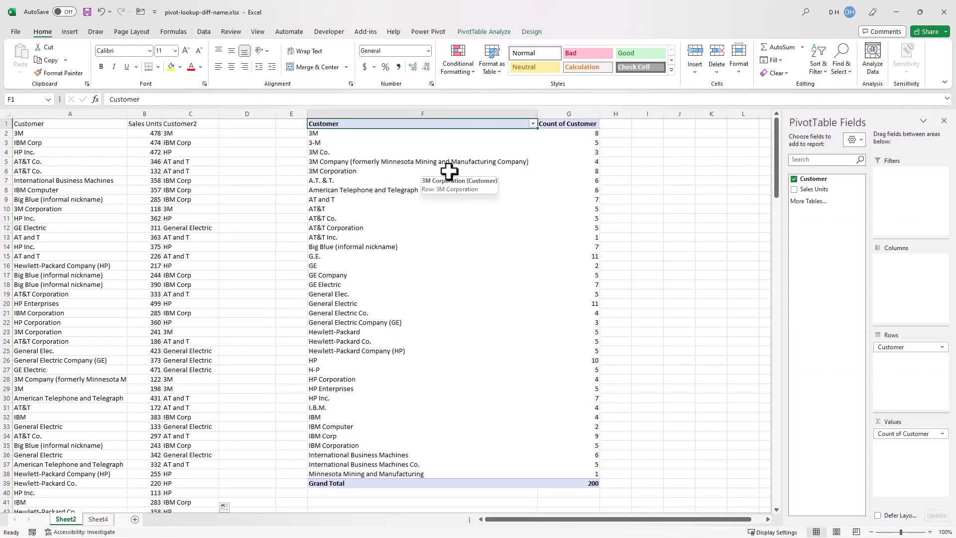
left_click(447, 153)
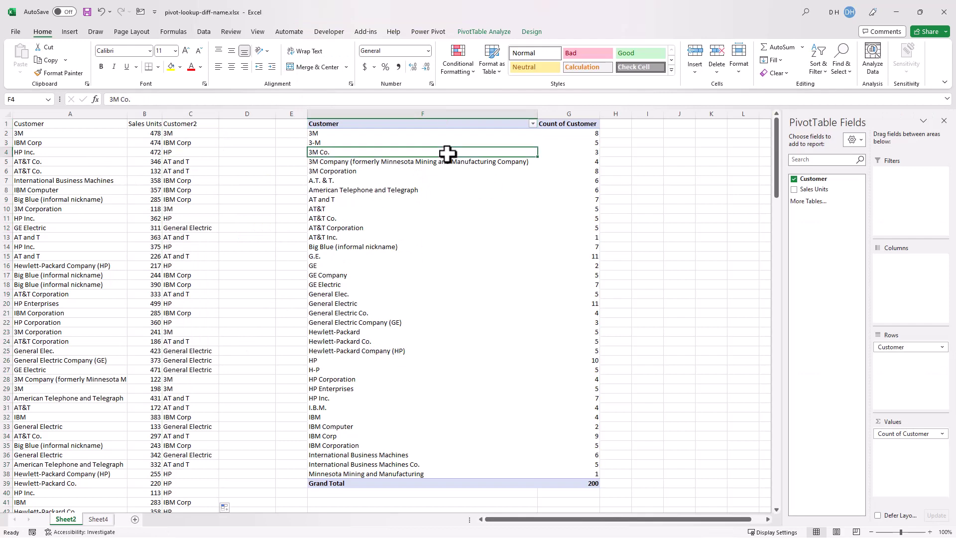
left_click(467, 30)
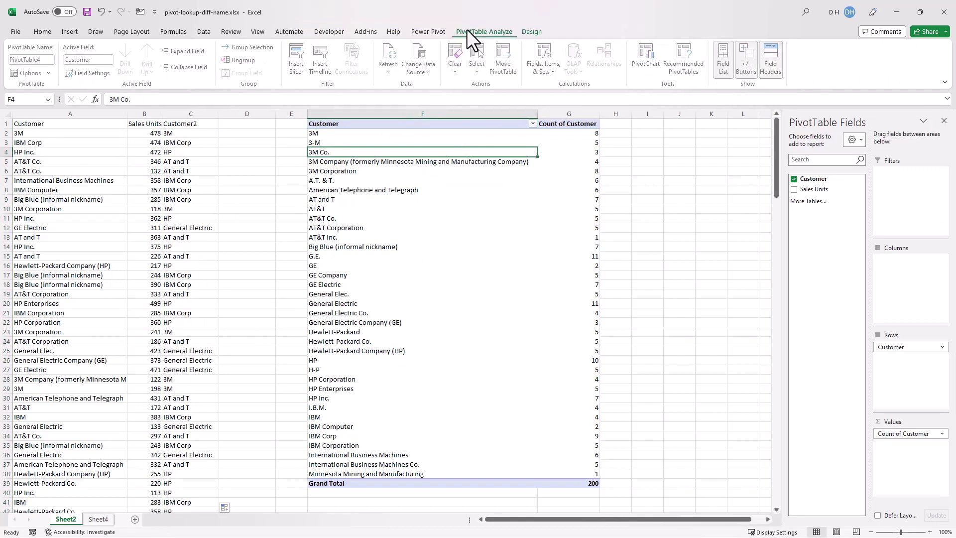
left_click(423, 55)
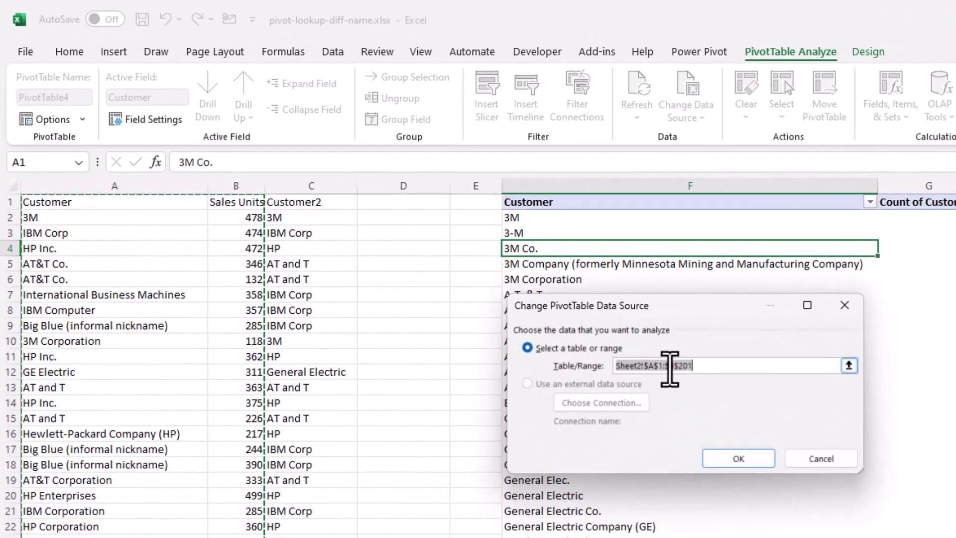
left_click(561, 301)
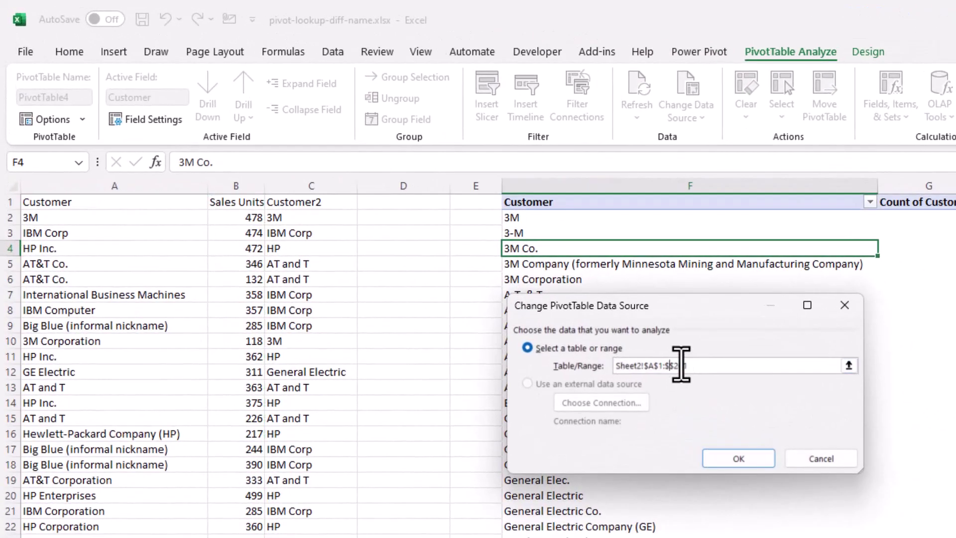
key("BackSpace")
type("c")
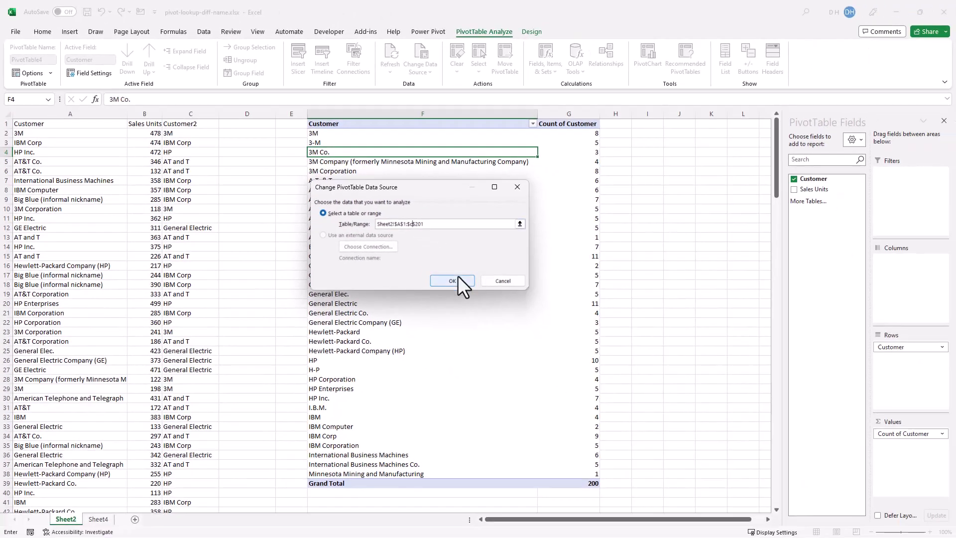
left_click(452, 281)
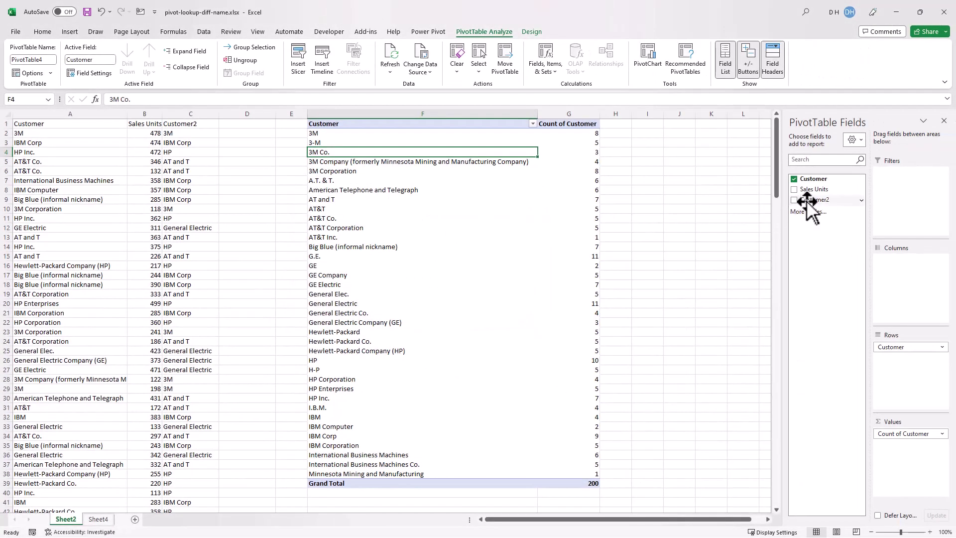
- Put Customer2 in Rows and Sales Units in Values, and remove Count of Customer
left_click_drag(806, 202, 796, 292)
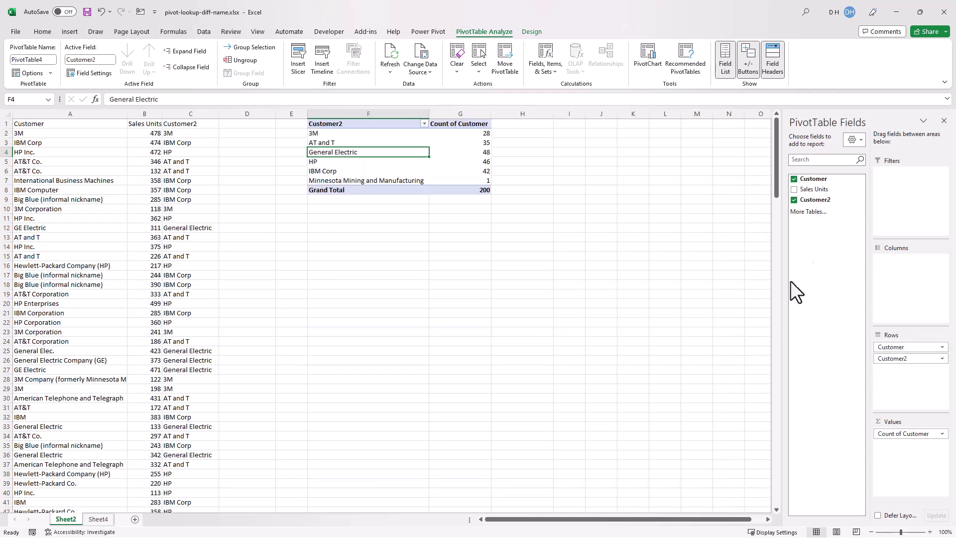
left_click_drag(808, 187, 906, 468)
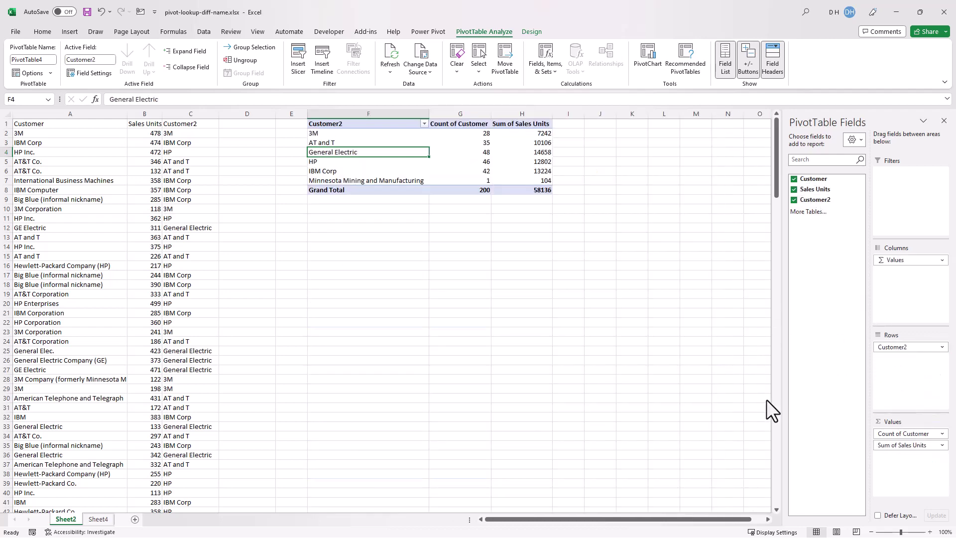
left_click_drag(917, 431, 416, 164)
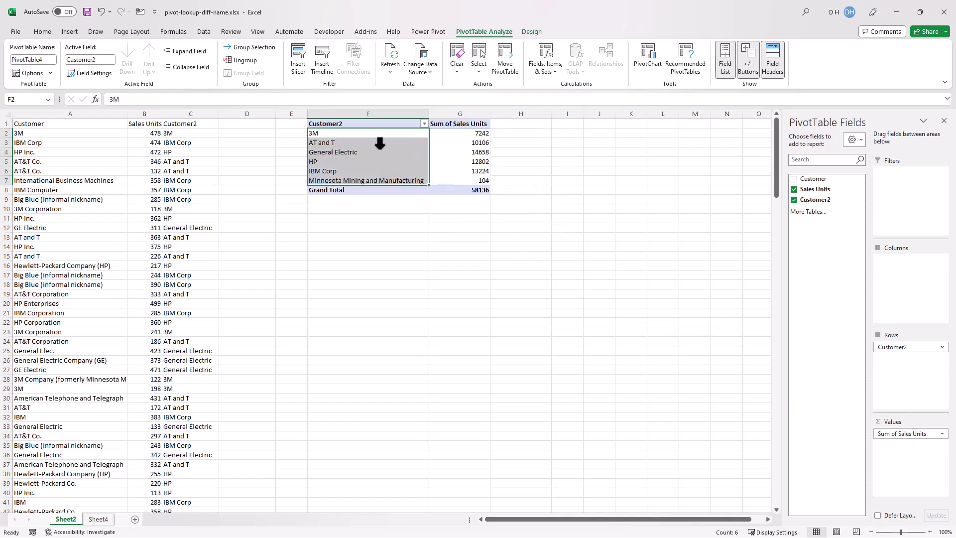
- Nest Customer under Customer2, collapse the entire field, then expand and recollapse 3M
left_click_drag(813, 179, 931, 387)
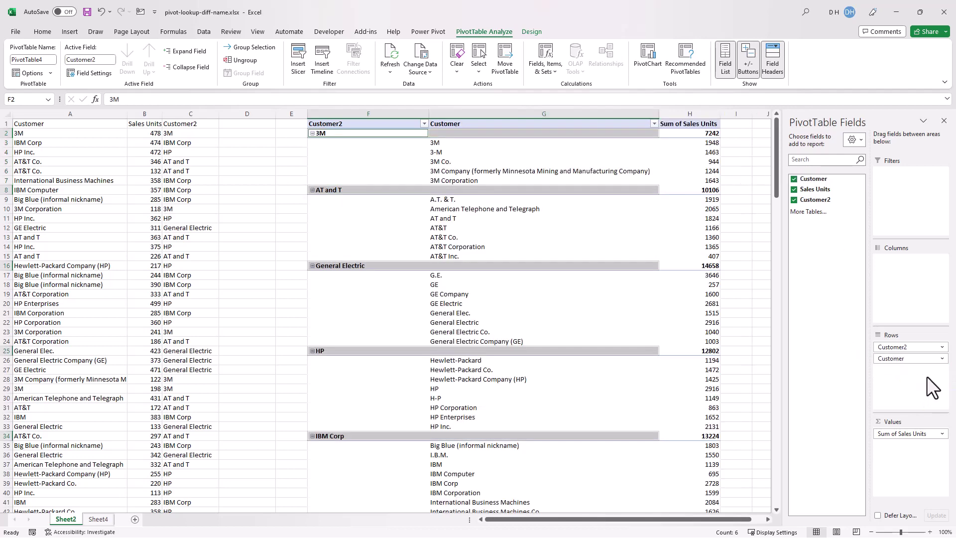
right_click(383, 136)
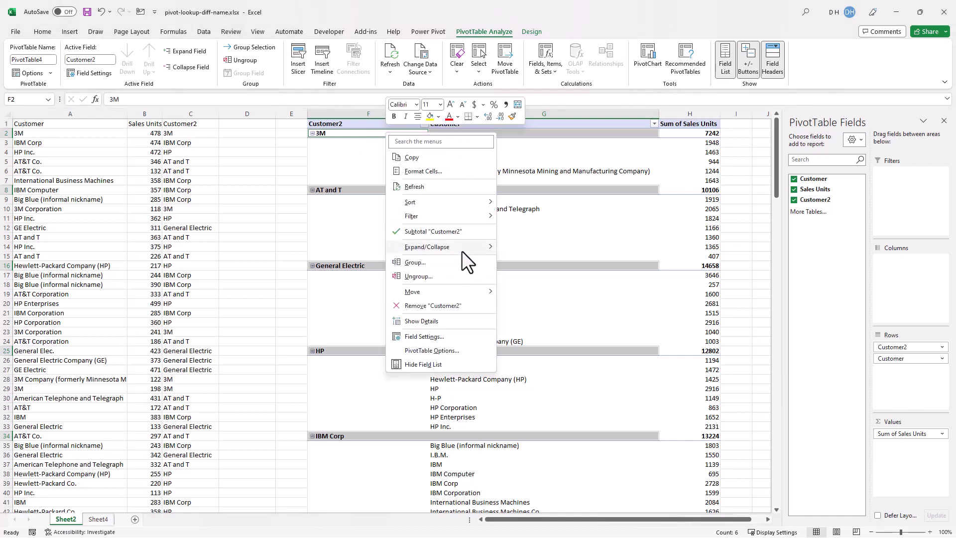
mouse_move(461, 250)
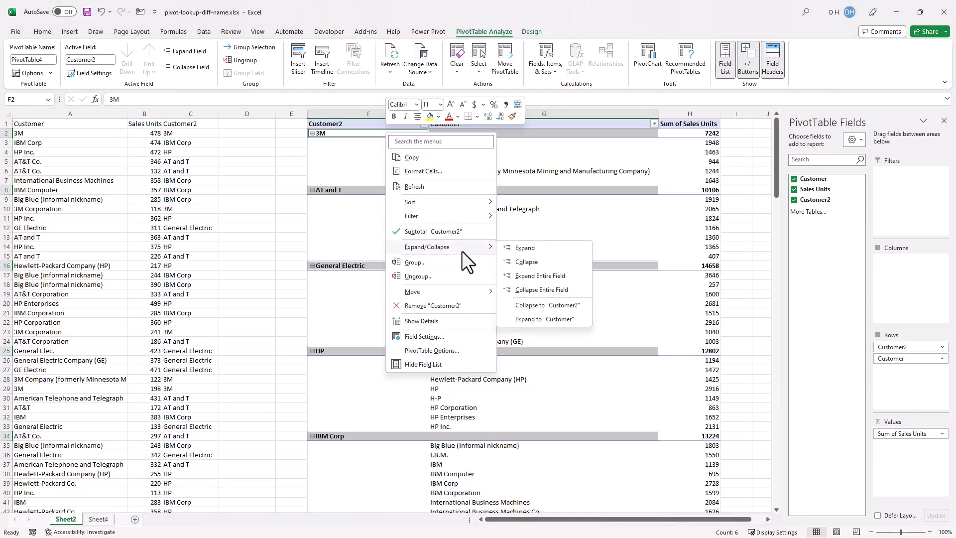
left_click(536, 289)
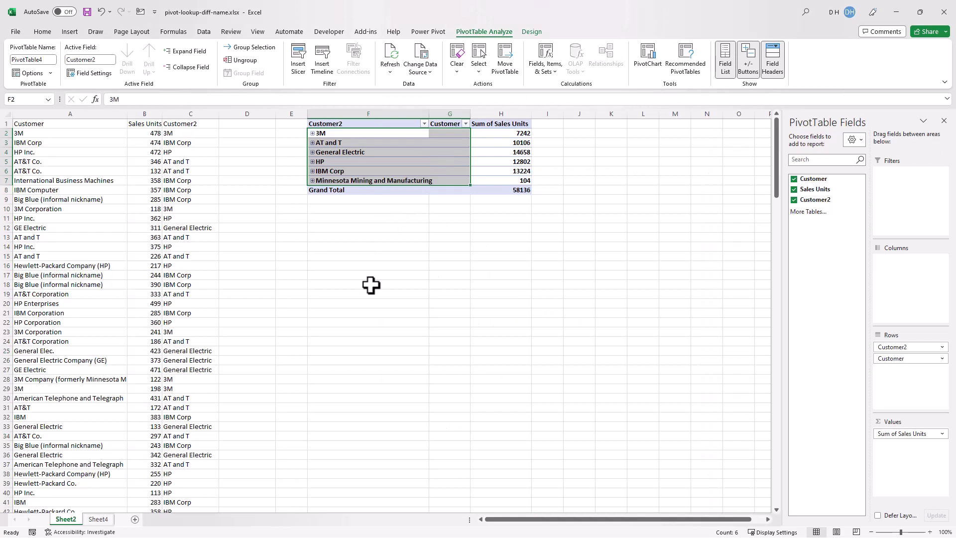
double_click(378, 134)
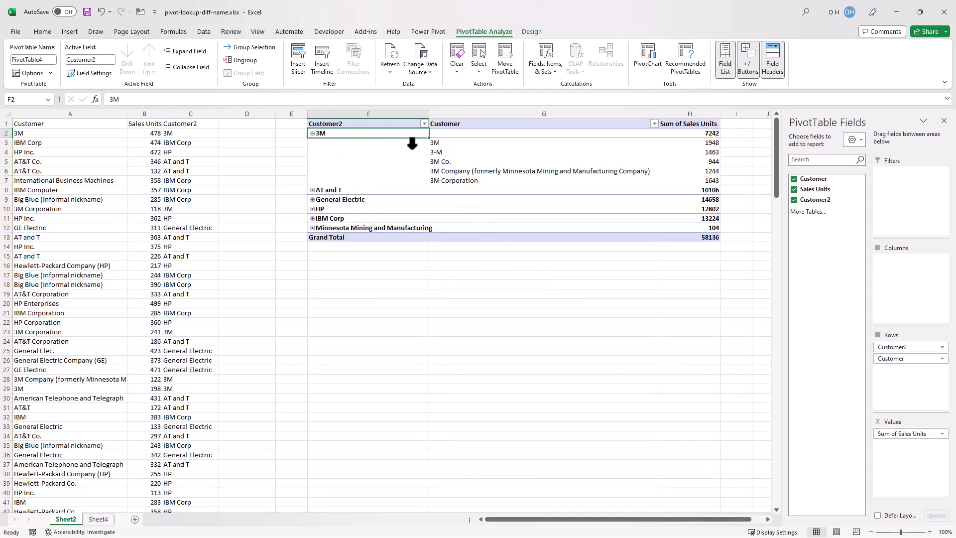
double_click(399, 136)
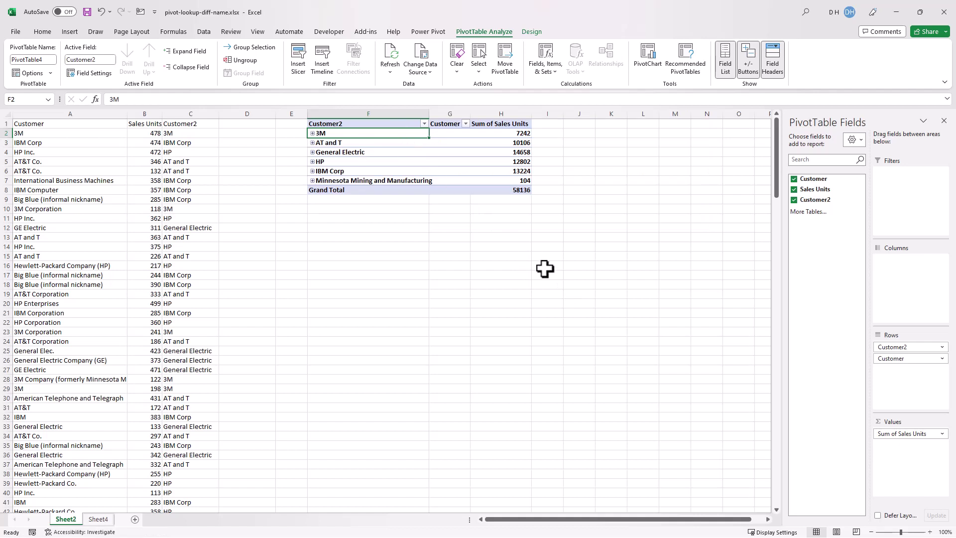